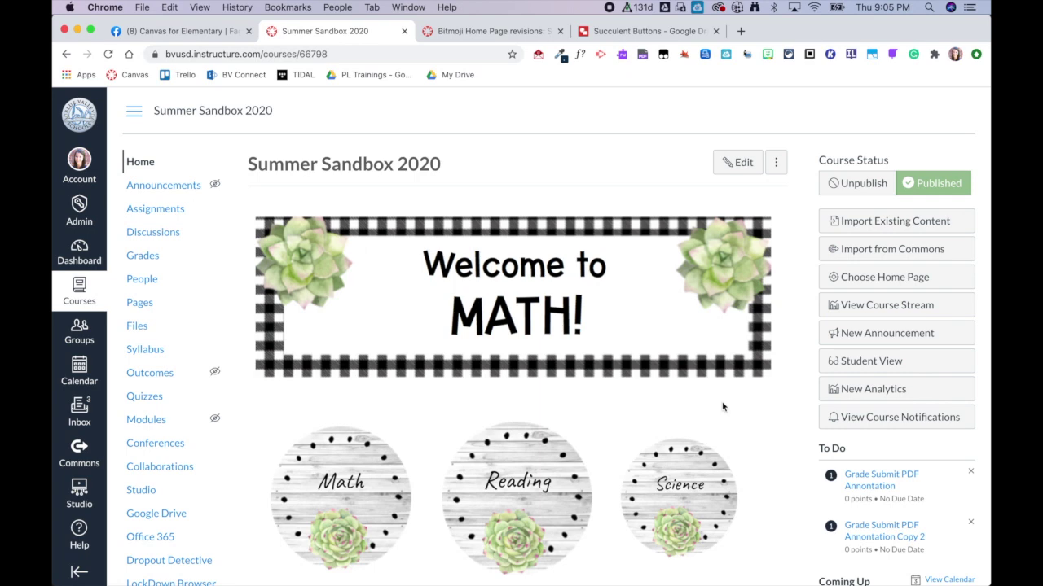
- Examine the welcome banner and subject buttons on the Summer Sandbox 2020 course home page
{"action": "scroll", "coordinate": [722, 407], "scroll_direction": "down", "scroll_amount": 3}
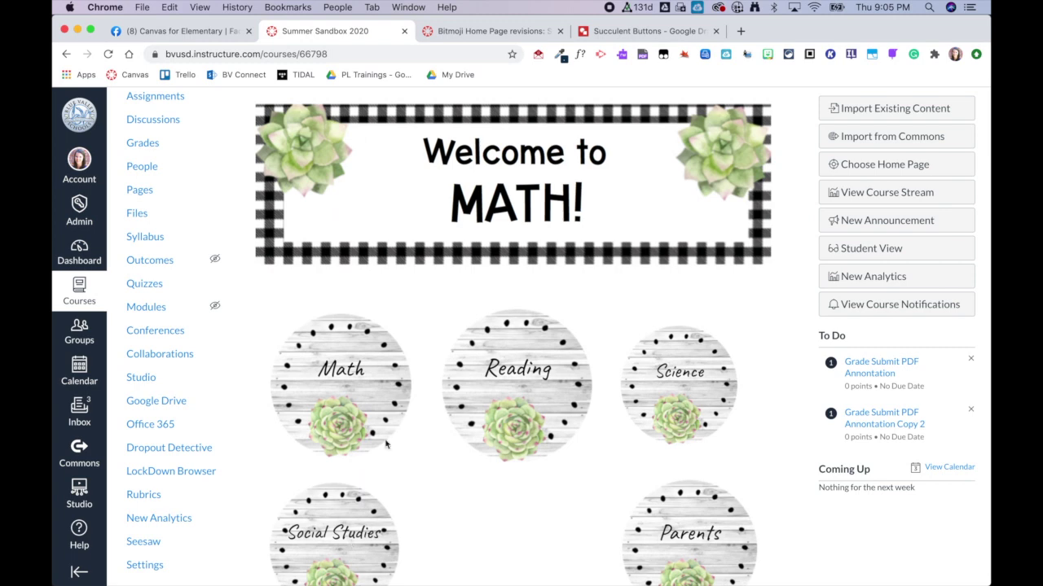
{"action": "scroll", "coordinate": [566, 532], "scroll_direction": "down", "scroll_amount": 2}
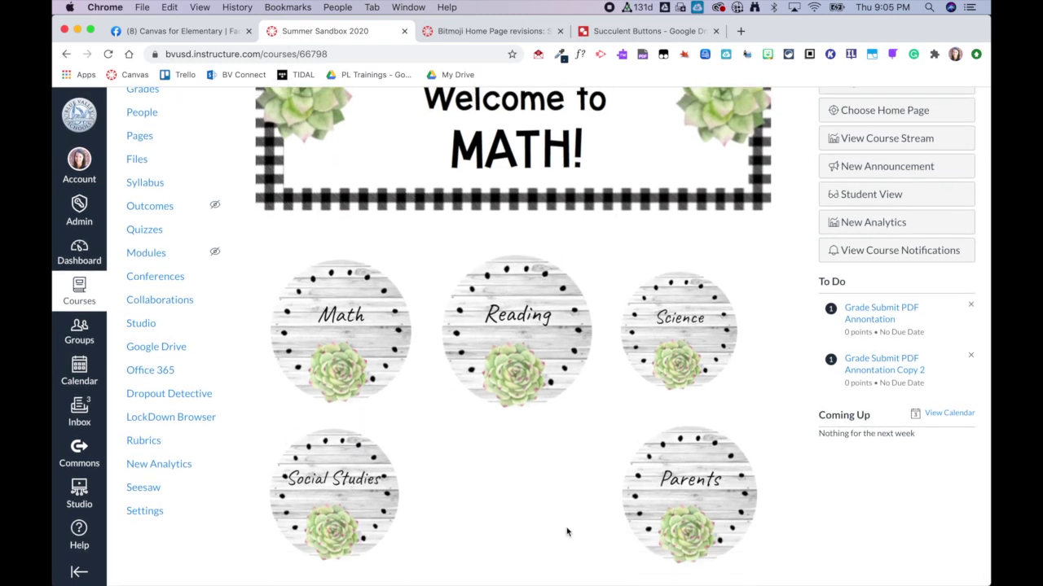
{"action": "scroll", "coordinate": [567, 505], "scroll_direction": "up", "scroll_amount": 5}
{"action": "scroll", "coordinate": [562, 448], "scroll_direction": "down", "scroll_amount": 5}
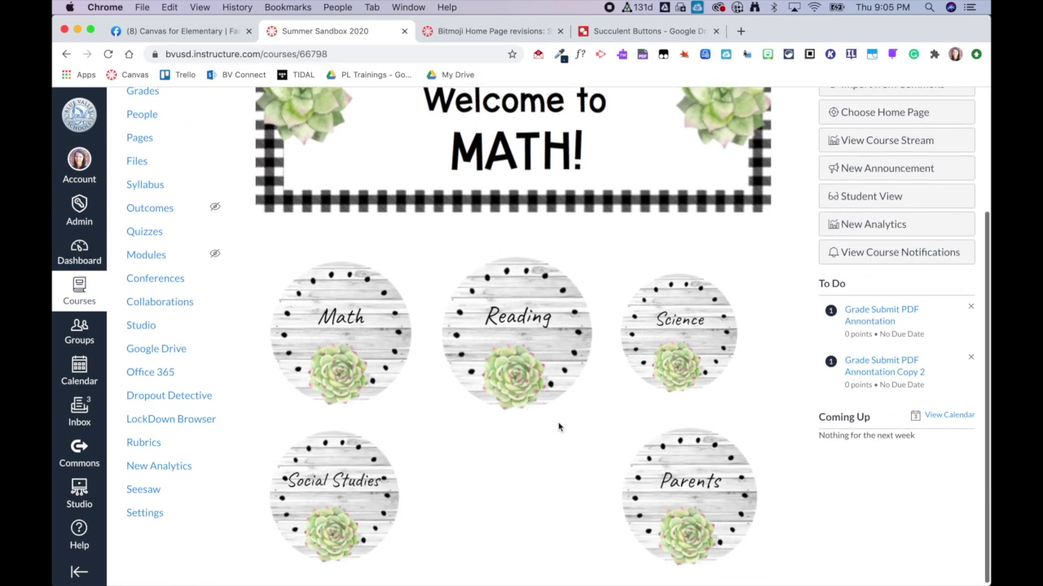
- Examine the banner and button layout in the open revision of the Bitmoji Home Page
{"action": "left_click", "coordinate": [482, 31]}
{"action": "scroll", "coordinate": [622, 437], "scroll_direction": "down", "scroll_amount": 5}
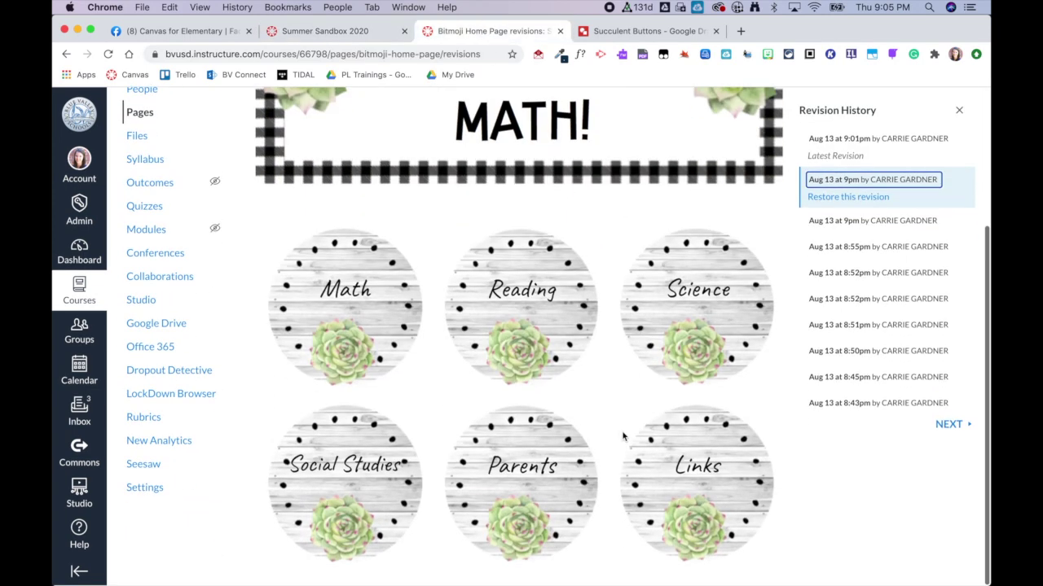
{"action": "scroll", "coordinate": [622, 437], "scroll_direction": "up", "scroll_amount": 1}
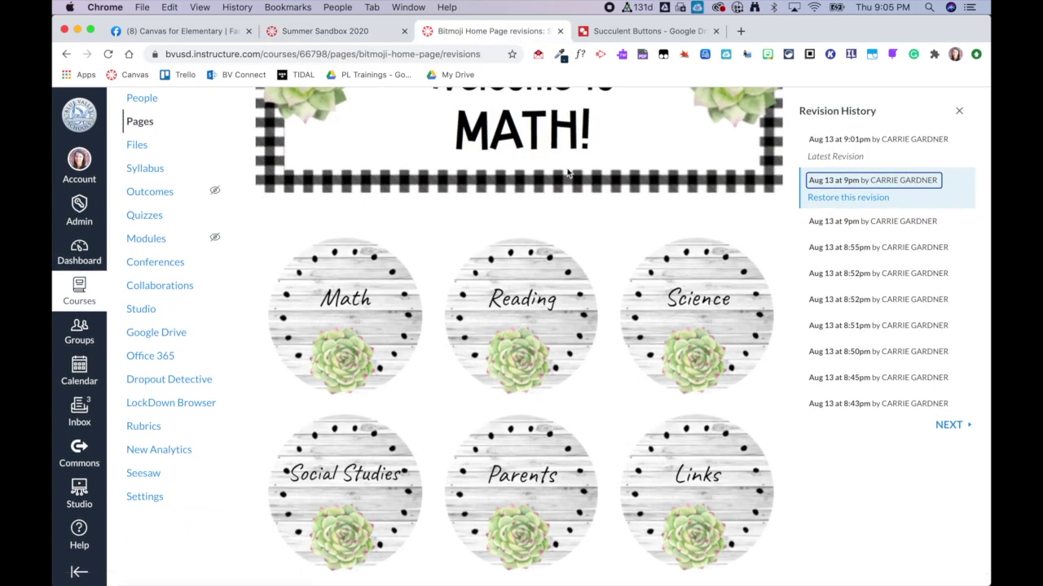
{"action": "scroll", "coordinate": [568, 172], "scroll_direction": "up", "scroll_amount": 3}
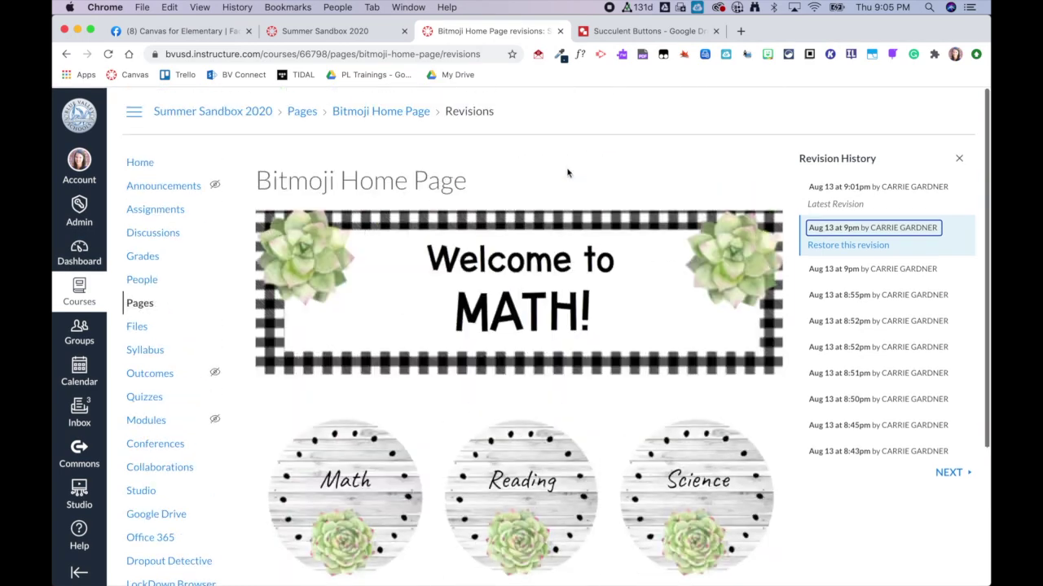
- View the succulent-themed post in the Canvas for Elementary Facebook group and the Succulent Buttons drawing in Google Drawings
{"action": "left_click", "coordinate": [339, 33]}
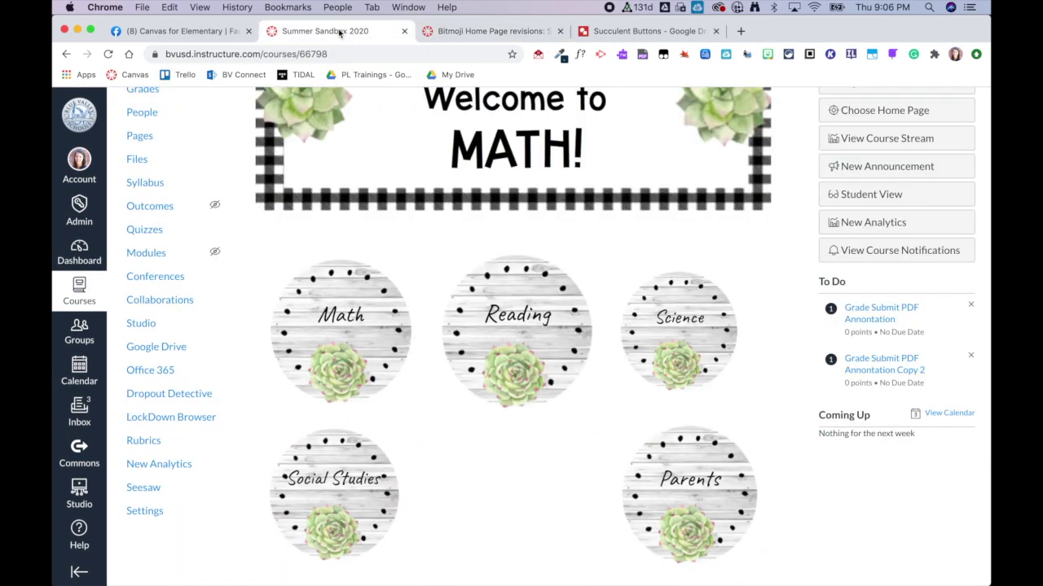
{"action": "left_click", "coordinate": [158, 31]}
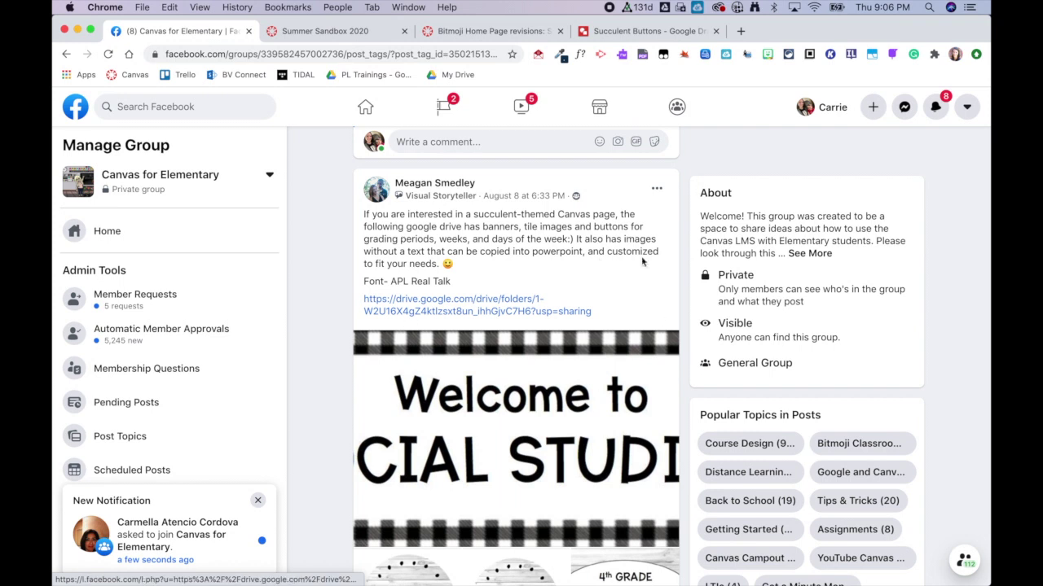
{"action": "left_click", "coordinate": [644, 37]}
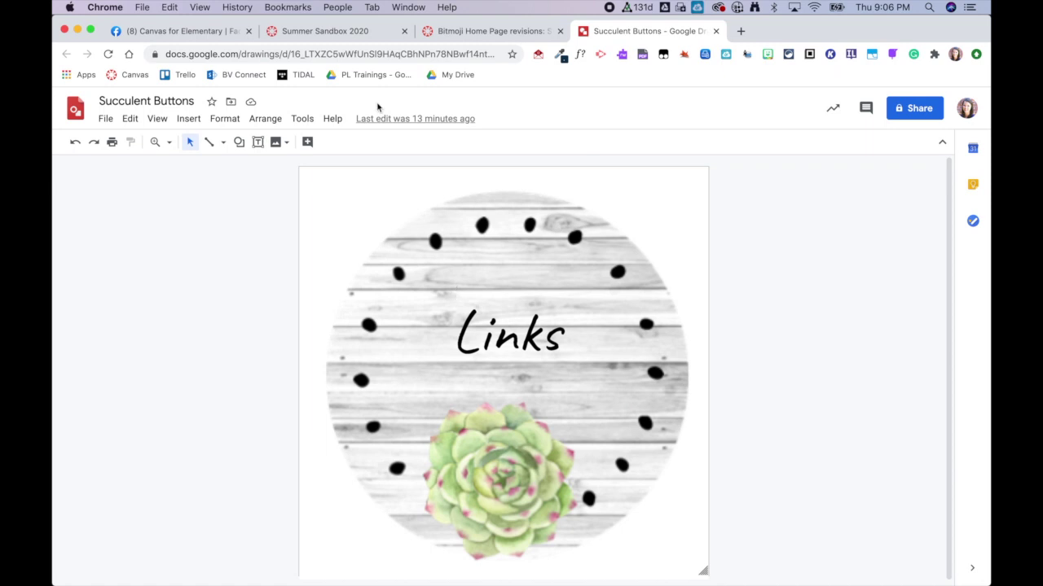
- Return to the Summer Sandbox 2020 home page in Canvas, open it for editing, and make the content editor taller
{"action": "left_click", "coordinate": [355, 38]}
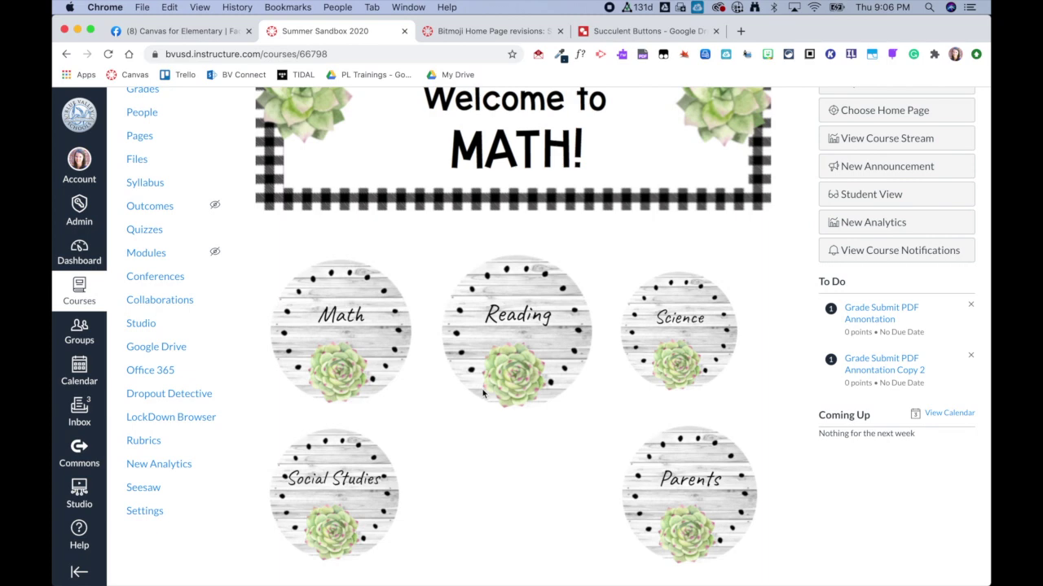
{"action": "scroll", "coordinate": [658, 409], "scroll_direction": "up", "scroll_amount": 5}
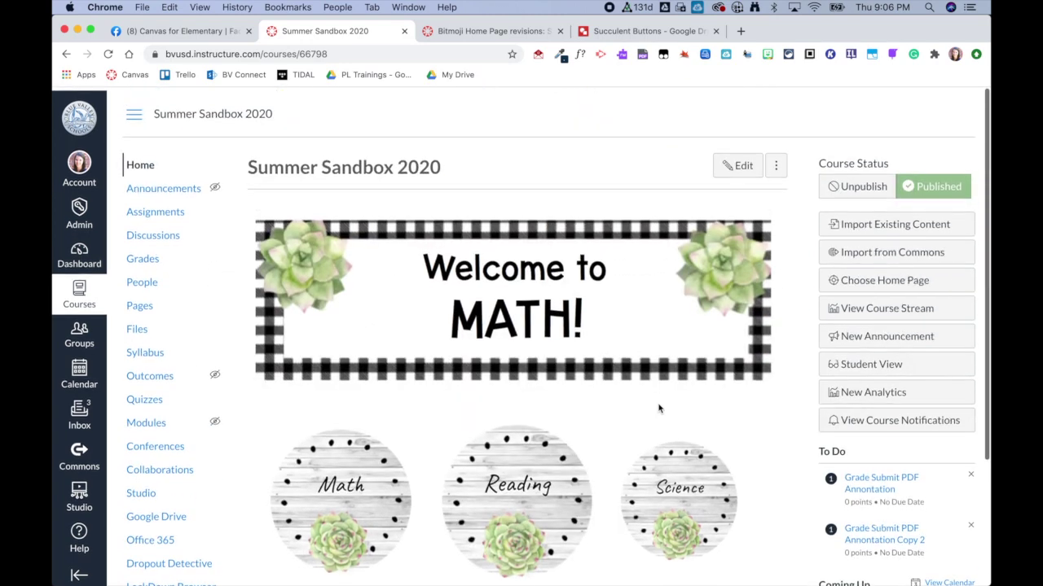
{"action": "left_click", "coordinate": [740, 165]}
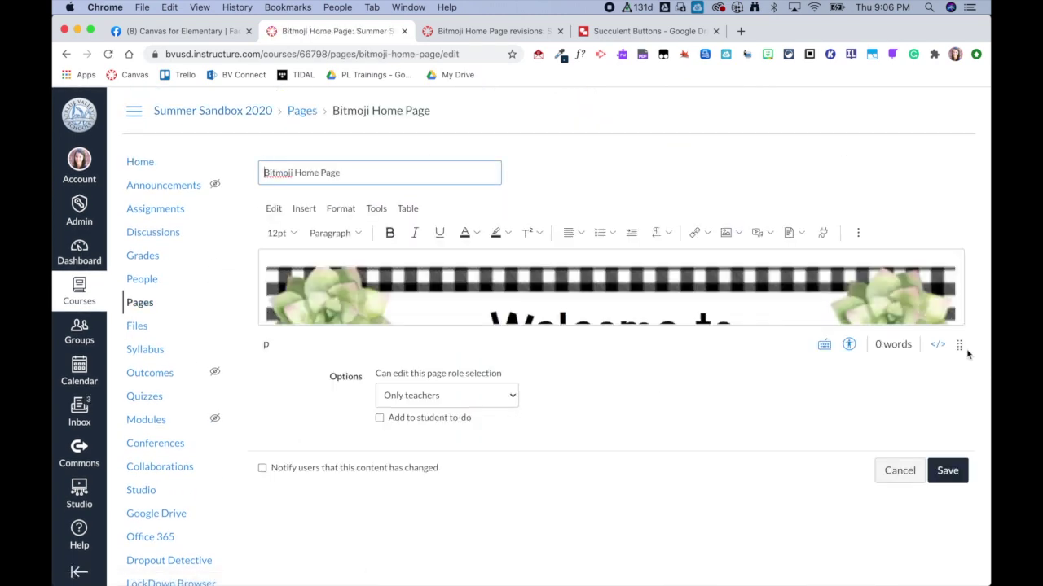
{"action": "left_click_drag", "start_coordinate": [959, 345], "coordinate": [944, 582]}
- Examine the rows, columns and image sizes of the existing button table in the page editor
{"action": "scroll", "coordinate": [766, 313], "scroll_direction": "down", "scroll_amount": 5}
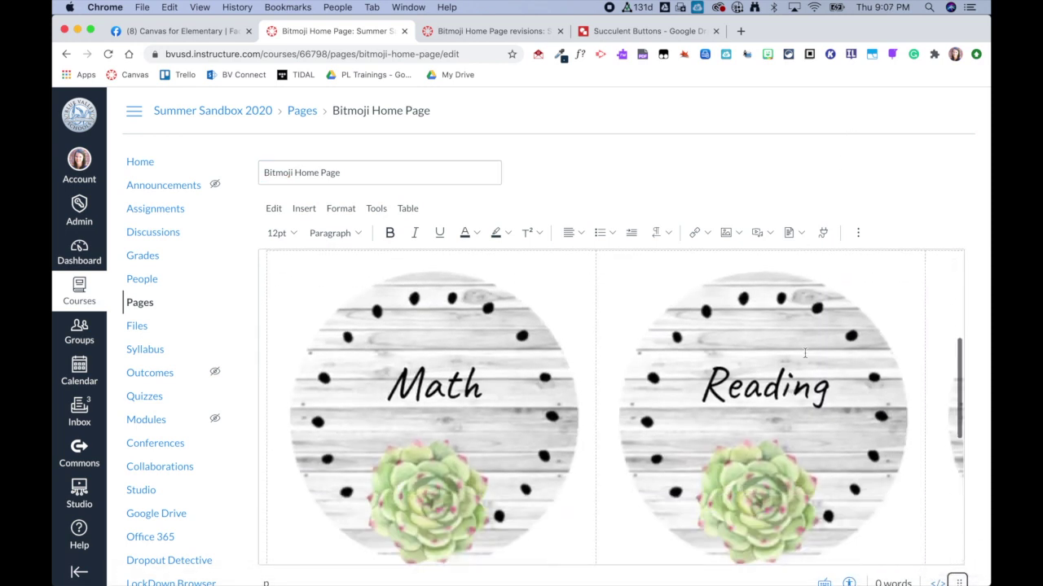
{"action": "scroll", "coordinate": [782, 334], "scroll_direction": "right", "scroll_amount": 5}
{"action": "scroll", "coordinate": [802, 350], "scroll_direction": "left", "scroll_amount": 5}
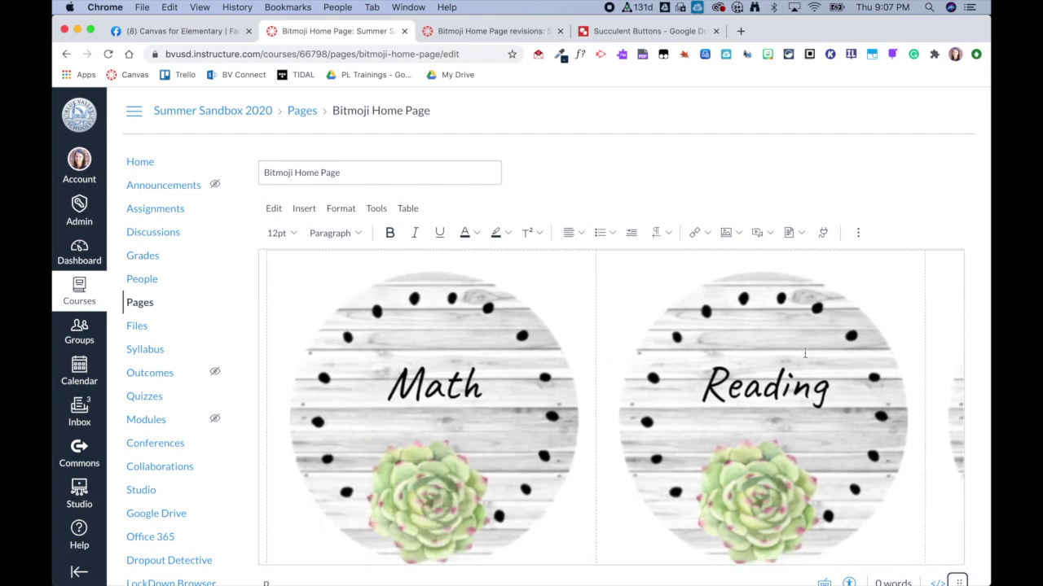
{"action": "scroll", "coordinate": [805, 352], "scroll_direction": "down", "scroll_amount": 4}
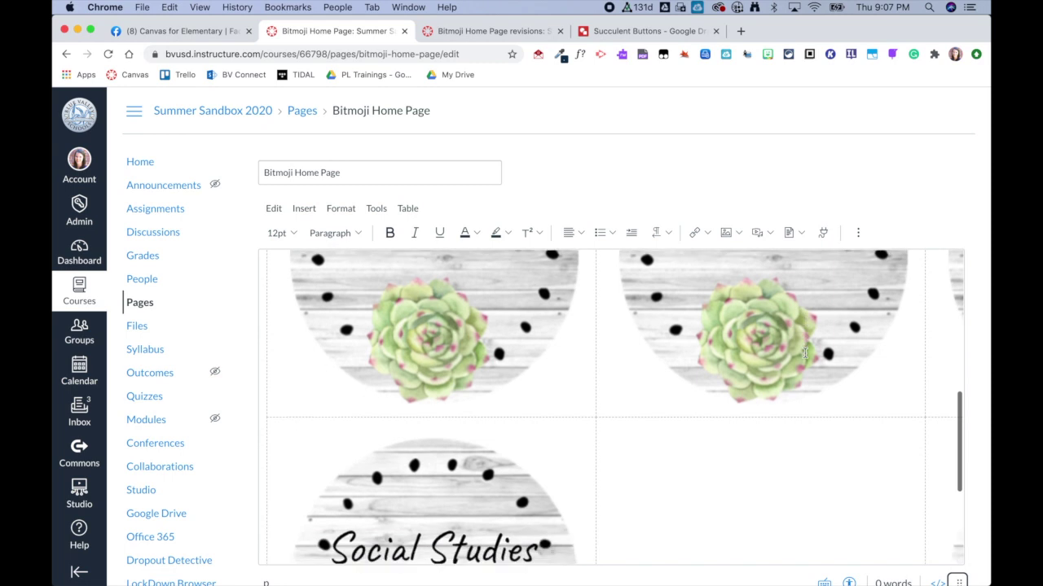
{"action": "scroll", "coordinate": [804, 352], "scroll_direction": "down", "scroll_amount": 3}
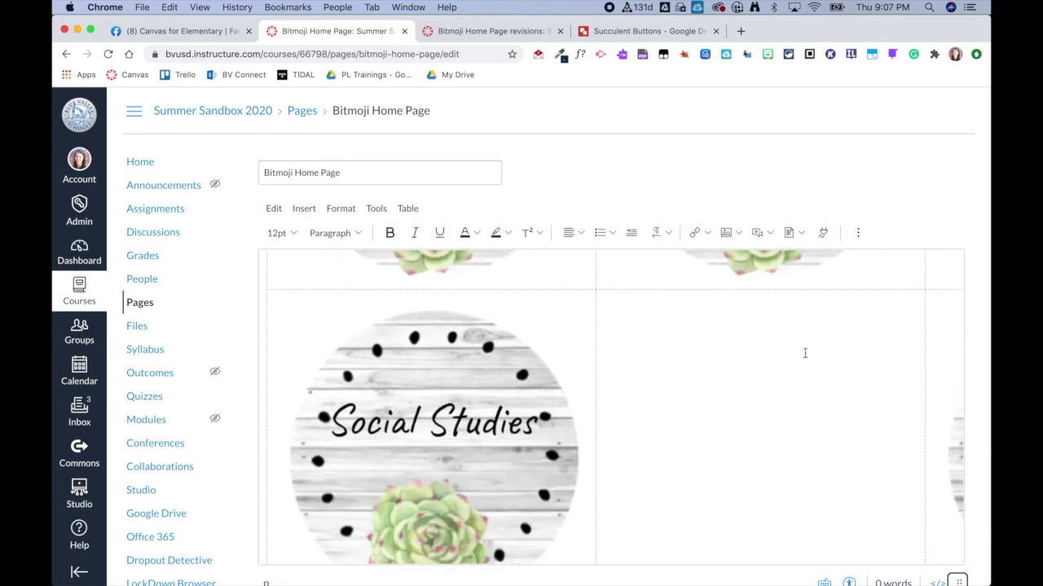
{"action": "scroll", "coordinate": [805, 353], "scroll_direction": "up", "scroll_amount": 4}
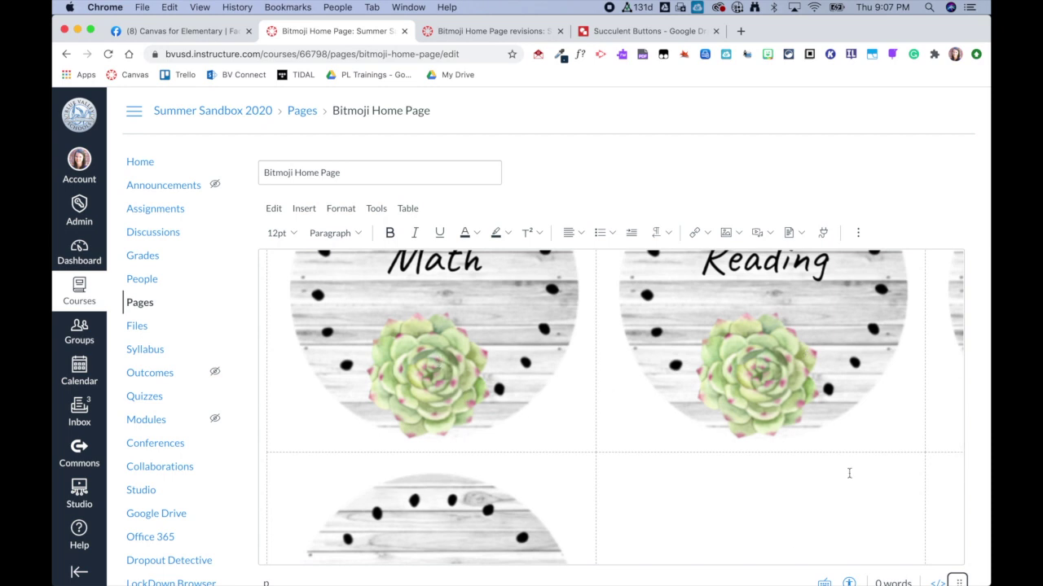
{"action": "scroll", "coordinate": [776, 547], "scroll_direction": "down", "scroll_amount": 4}
{"action": "scroll", "coordinate": [776, 548], "scroll_direction": "up", "scroll_amount": 3}
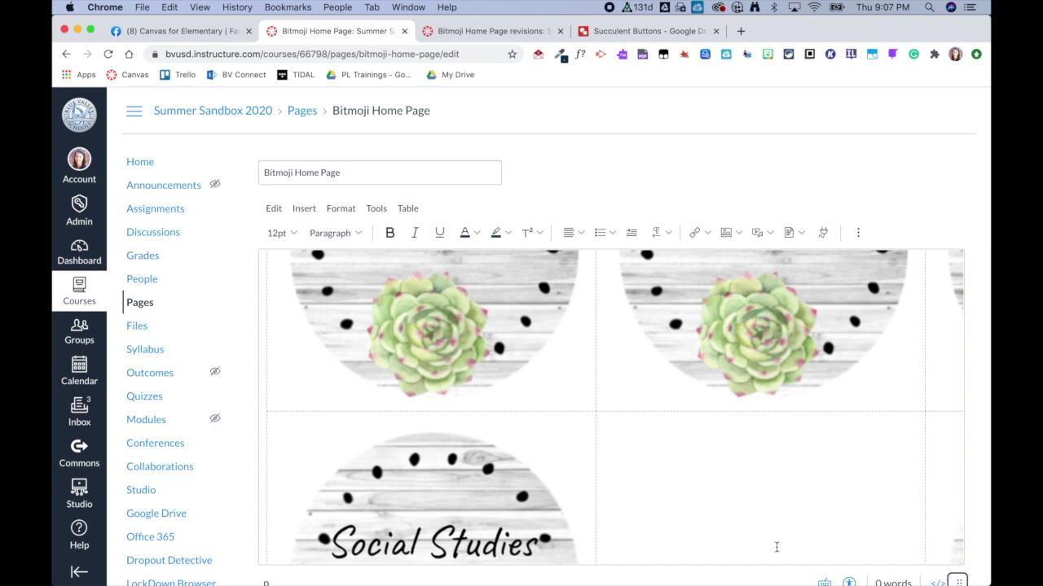
- Delete the whole table of subject buttons beneath the welcome banner
{"action": "scroll", "coordinate": [776, 547], "scroll_direction": "up", "scroll_amount": 5}
{"action": "left_click", "coordinate": [574, 381]}
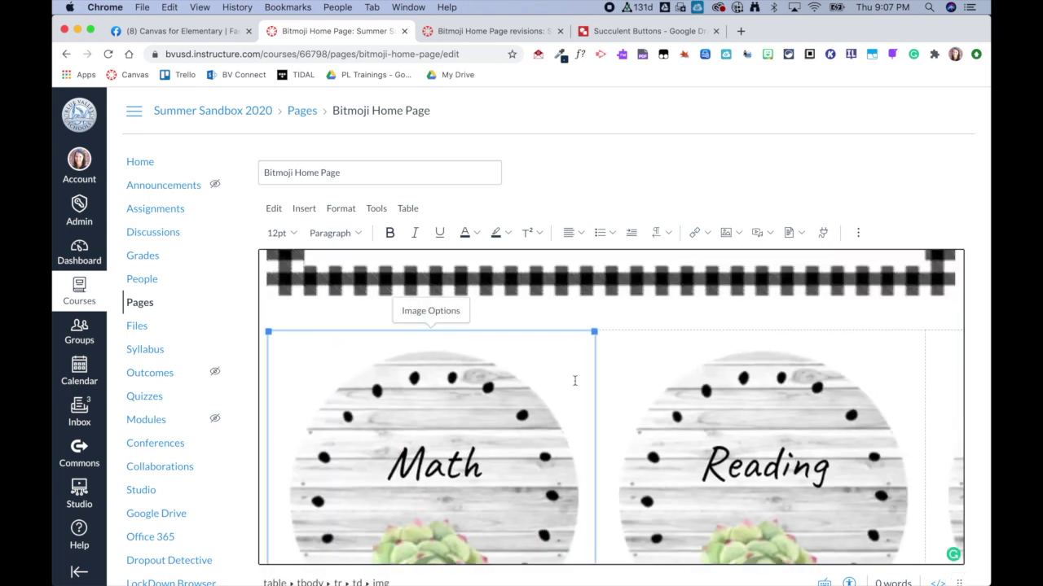
{"action": "scroll", "coordinate": [575, 380], "scroll_direction": "down", "scroll_amount": 2}
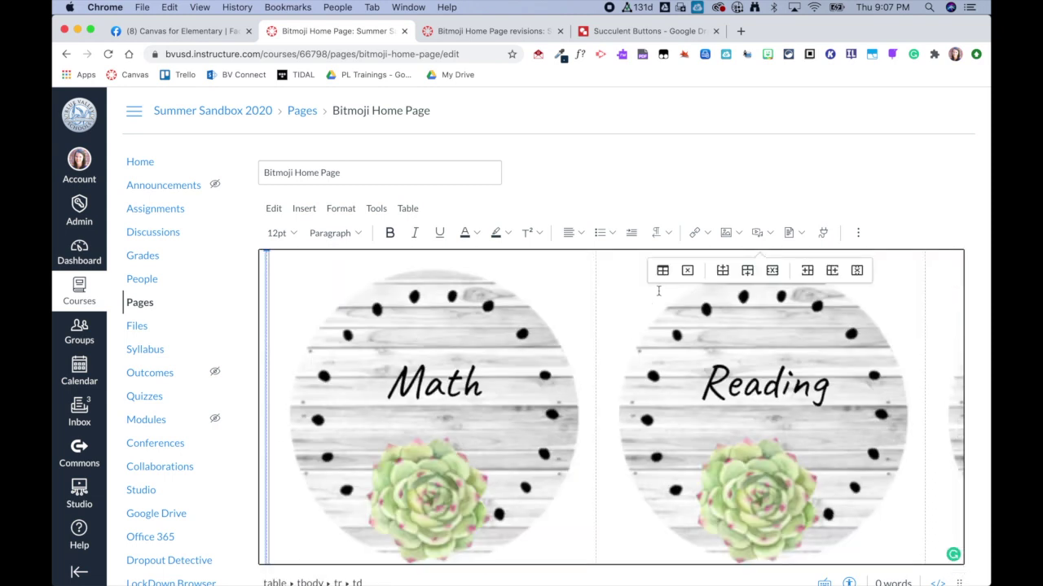
{"action": "left_click", "coordinate": [687, 270]}
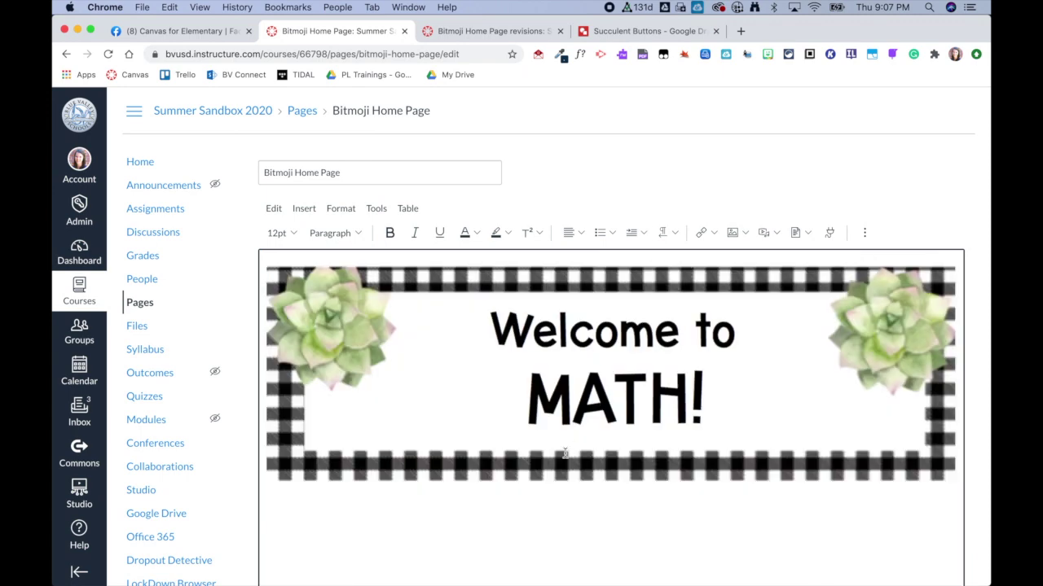
- Add a new blank line below the welcome banner and center-align it
{"action": "scroll", "coordinate": [565, 453], "scroll_direction": "down", "scroll_amount": 3}
{"action": "key", "text": "Return"}
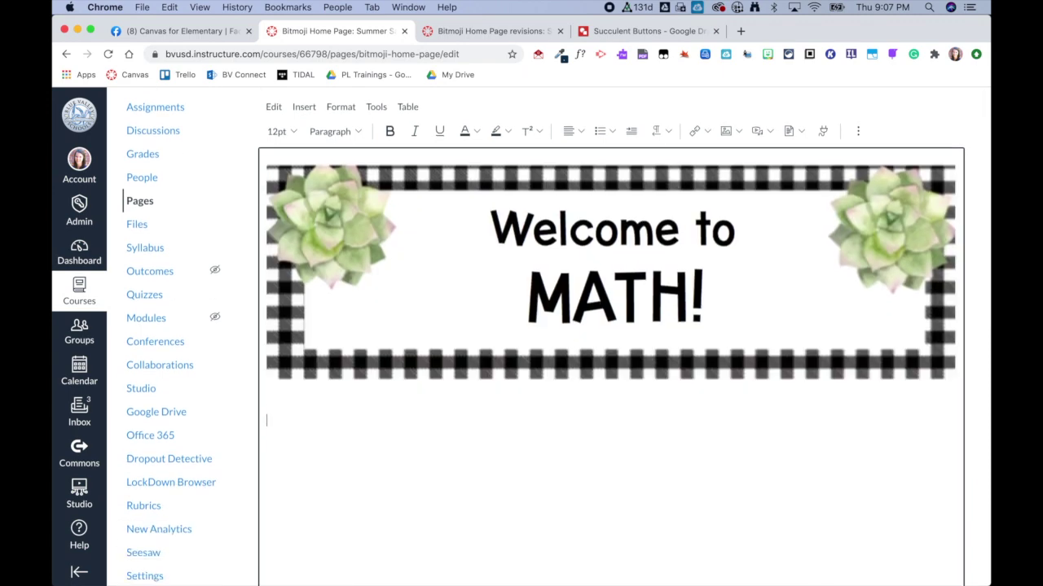
{"action": "left_click", "coordinate": [573, 131]}
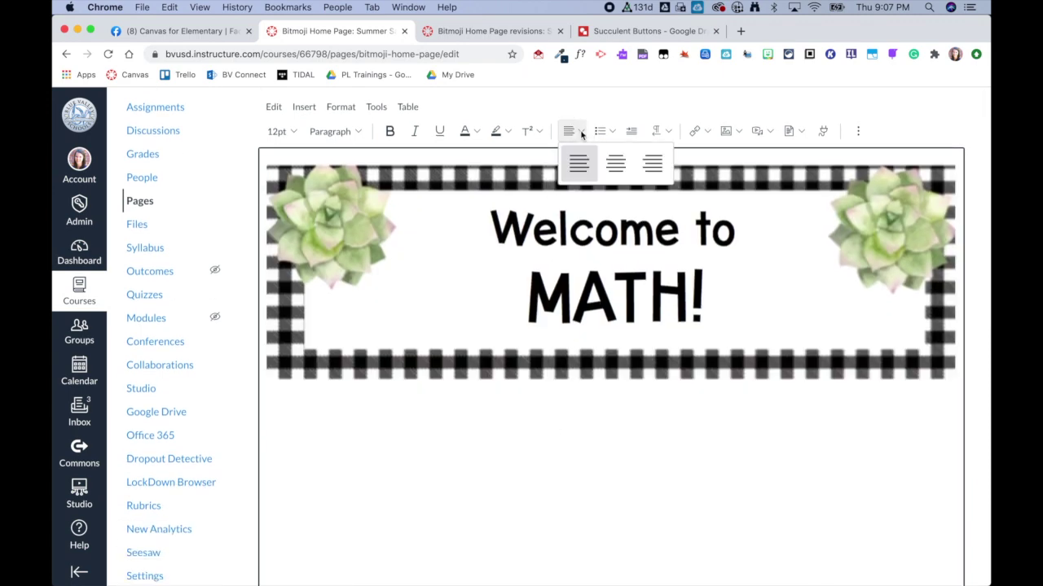
{"action": "left_click", "coordinate": [615, 165]}
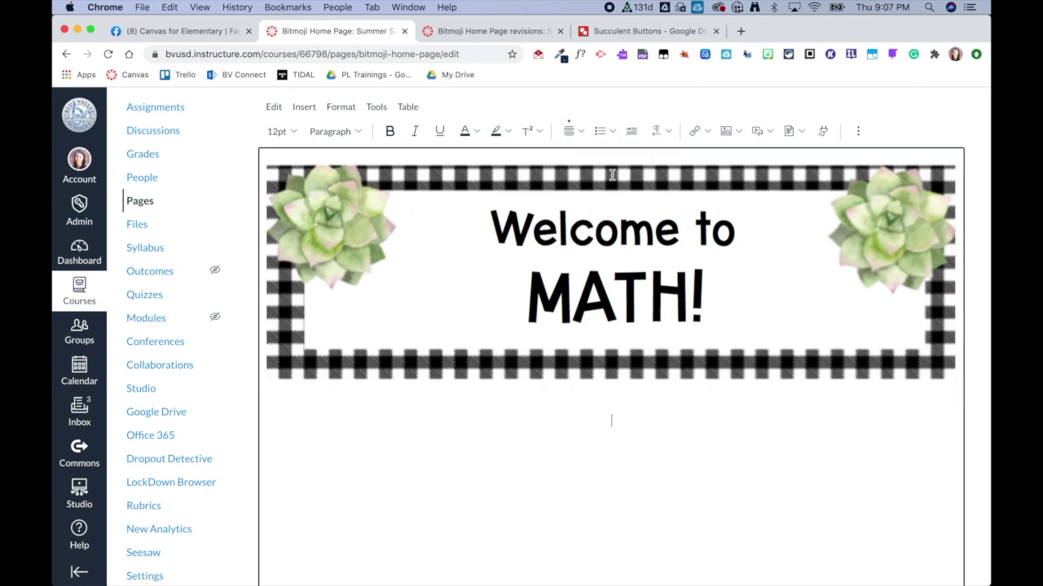
- Insert a table with three columns and two rows below the banner
{"action": "left_click", "coordinate": [858, 132]}
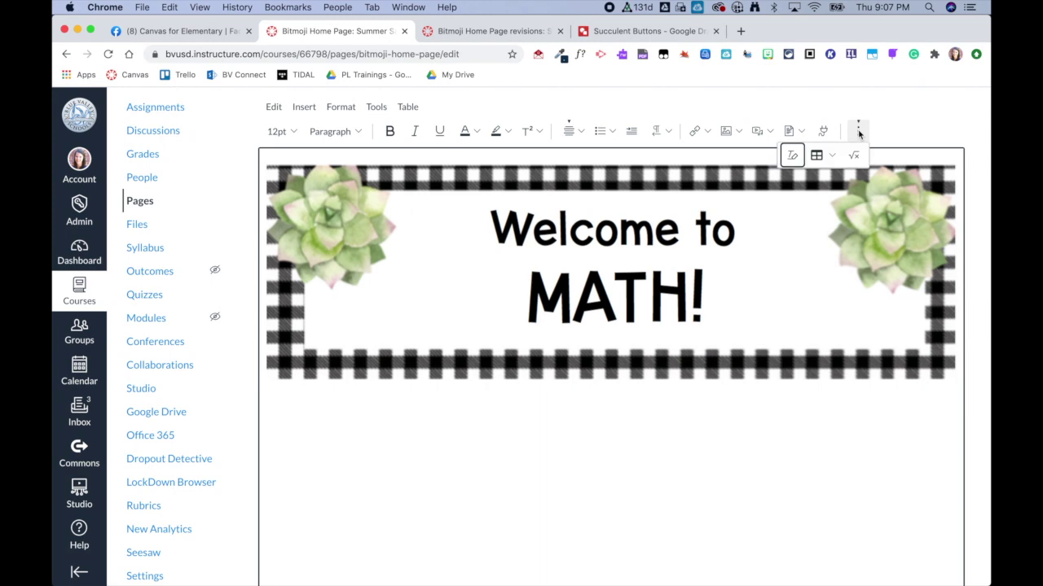
{"action": "left_click", "coordinate": [816, 155]}
{"action": "mouse_move", "coordinate": [819, 180]}
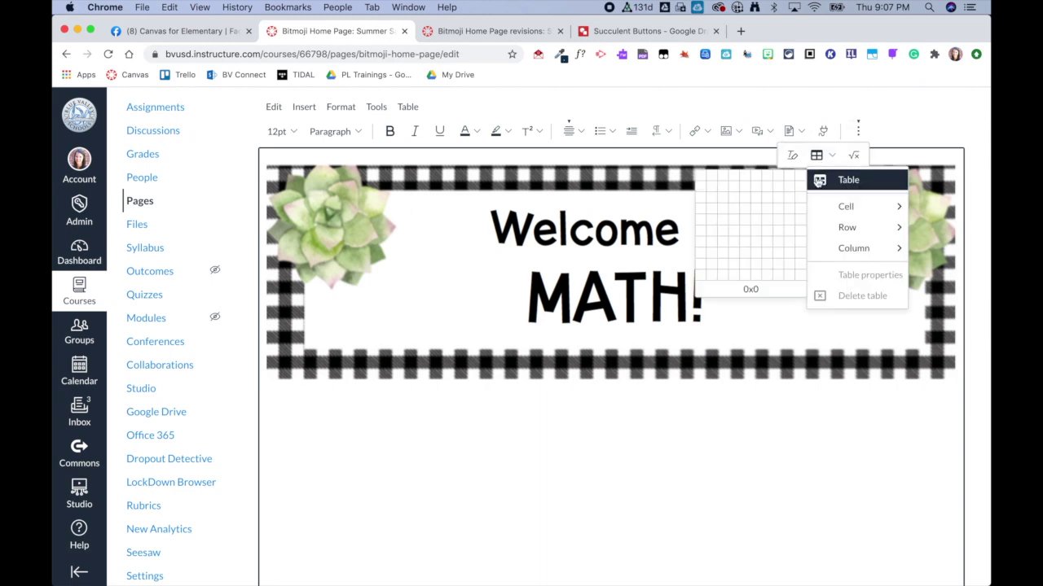
{"action": "left_click", "coordinate": [721, 194]}
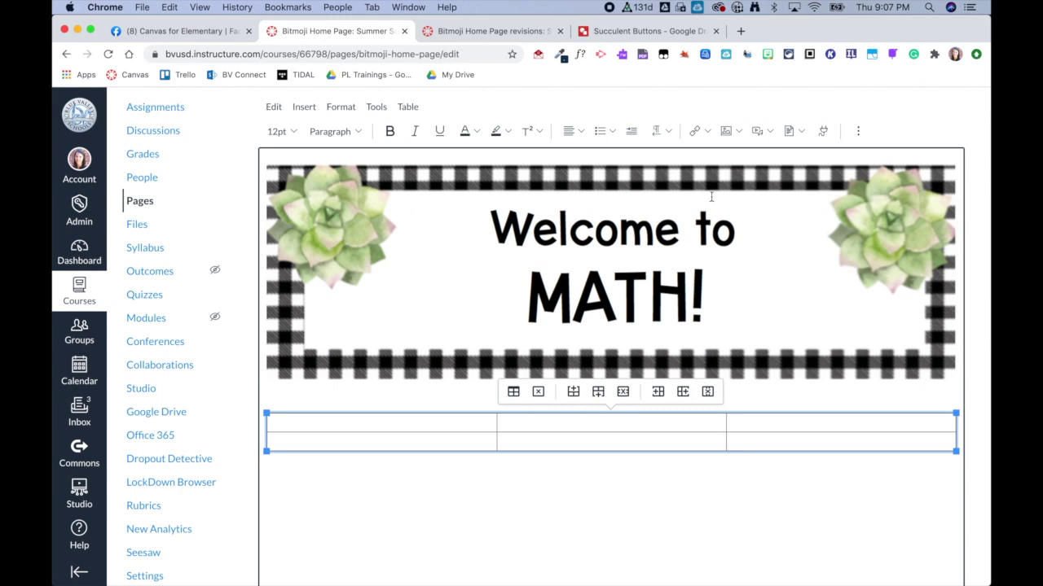
- Set the new table's border width to 0 and its alignment to Center in the table properties, and save them
{"action": "left_click", "coordinate": [512, 392]}
{"action": "left_click", "coordinate": [510, 395]}
{"action": "key", "text": "BackSpace"}
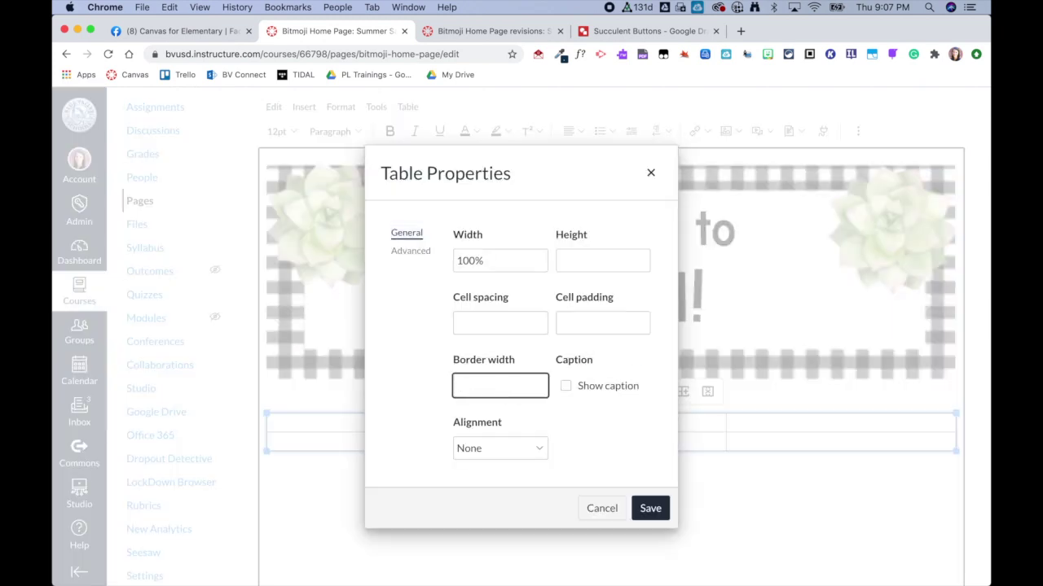
{"action": "type", "text": "0"}
{"action": "left_click", "coordinate": [534, 456]}
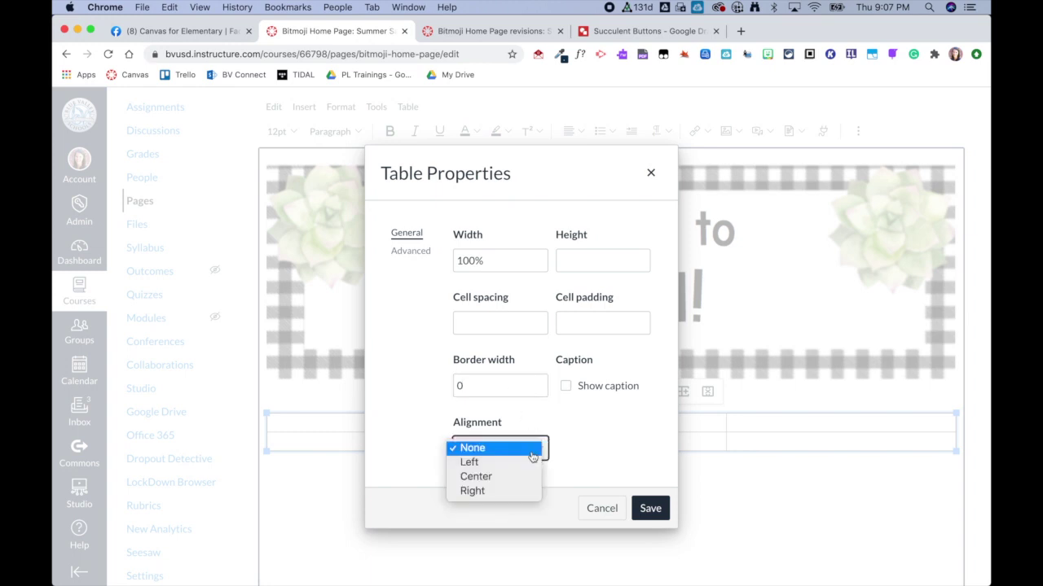
{"action": "left_click", "coordinate": [521, 479]}
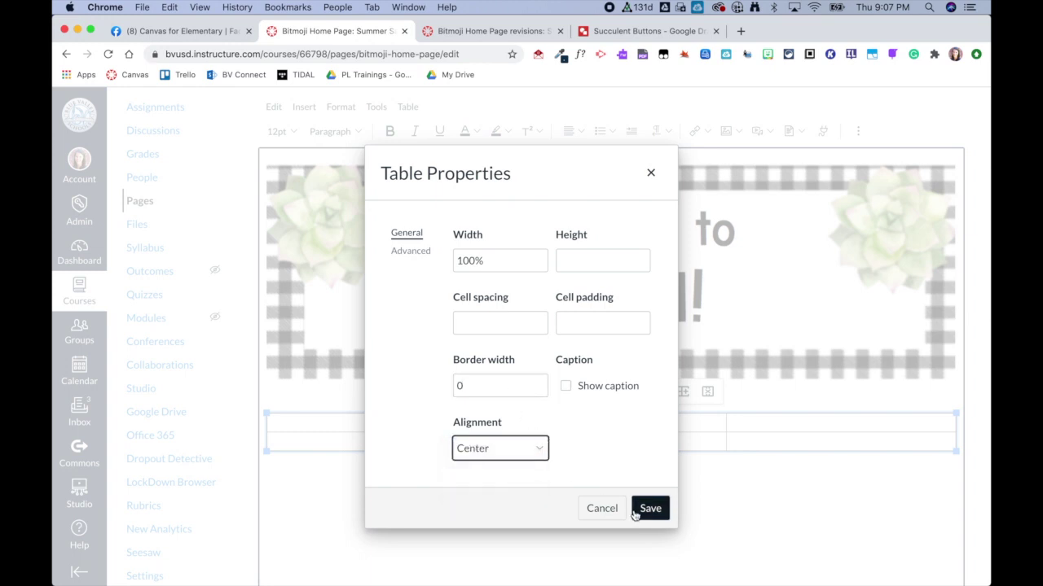
{"action": "left_click", "coordinate": [648, 510]}
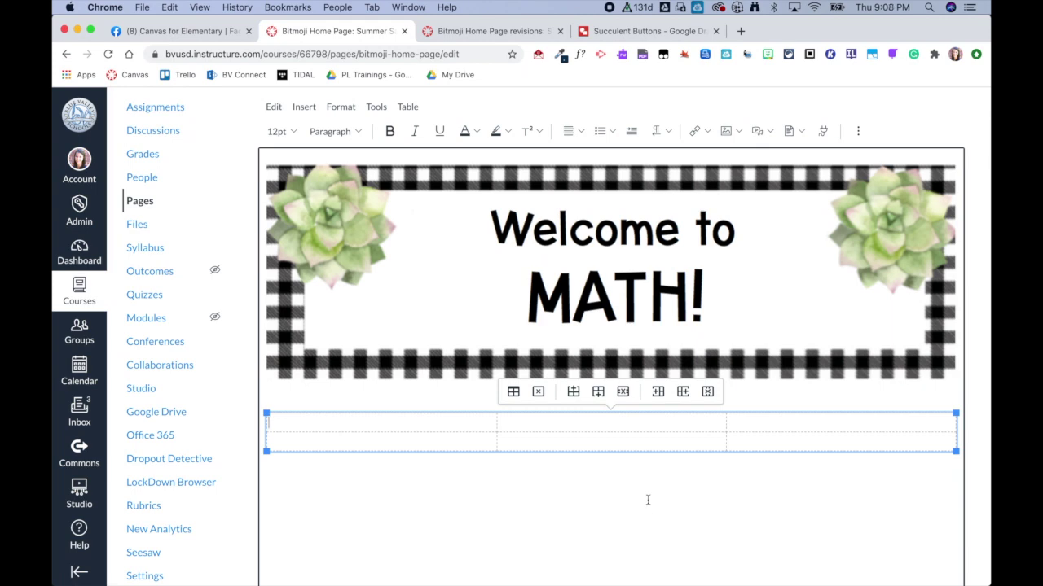
- Upload the Math button image, Untitled drawing (3).png, from the computer's downloads into the table's first cell
{"action": "left_click", "coordinate": [731, 133]}
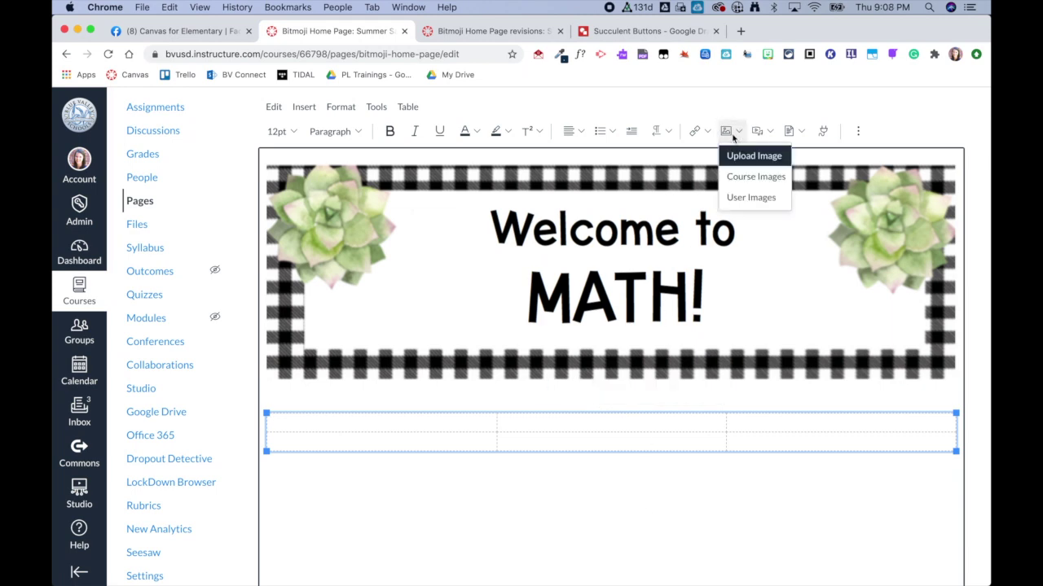
{"action": "left_click", "coordinate": [733, 156]}
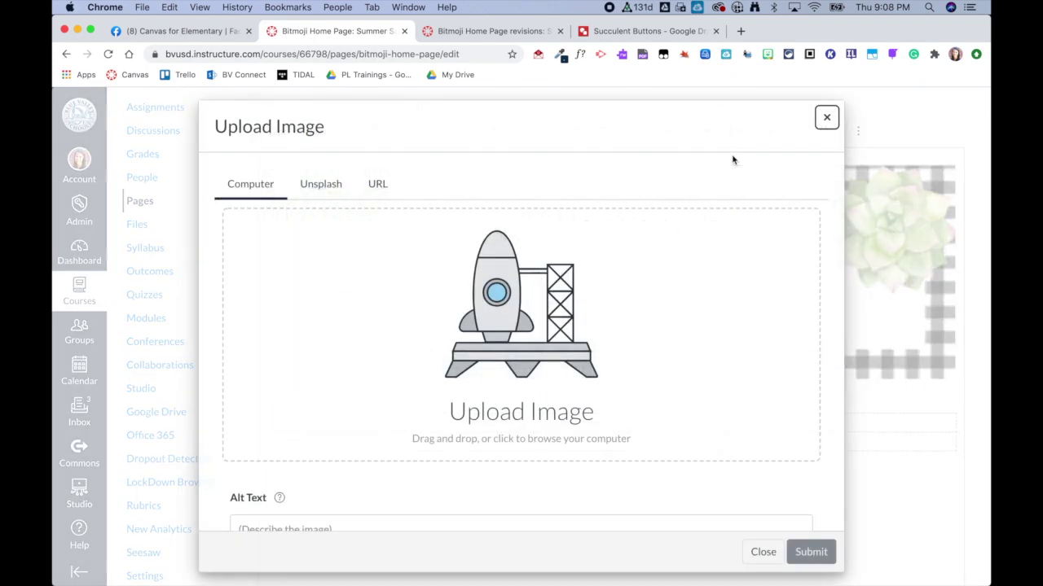
{"action": "mouse_move", "coordinate": [764, 572]}
{"action": "left_click", "coordinate": [764, 573]}
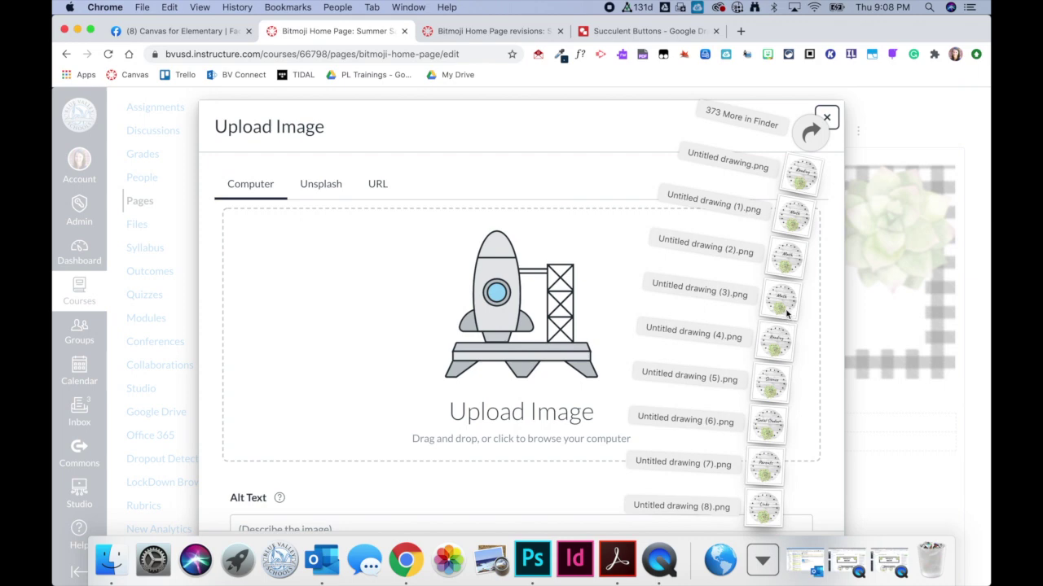
{"action": "left_click_drag", "start_coordinate": [785, 305], "coordinate": [561, 316]}
{"action": "left_click", "coordinate": [809, 552]}
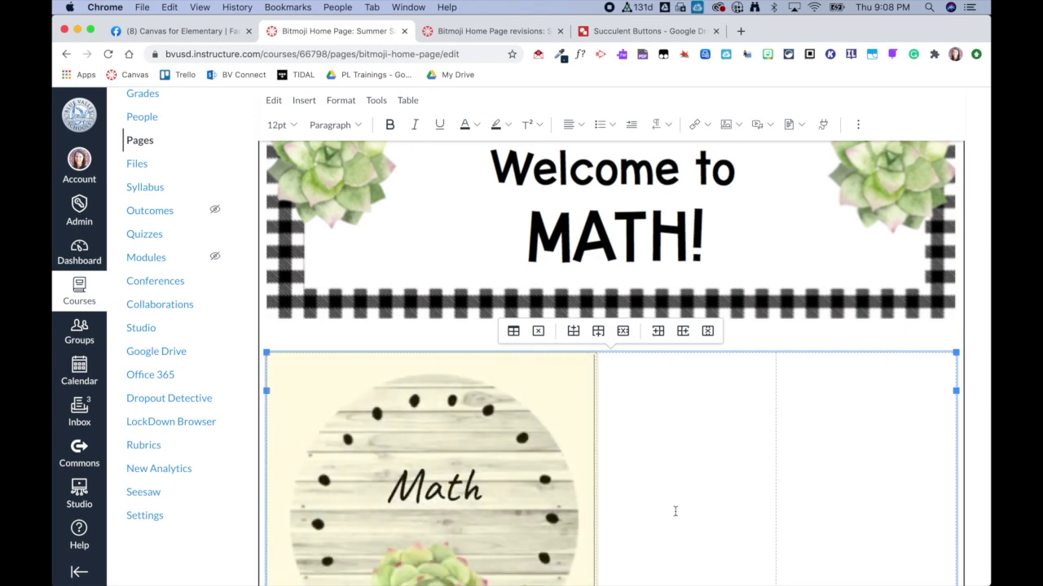
- Set the Math button image's size to Medium in its image options and apply the change
{"action": "scroll", "coordinate": [668, 488], "scroll_direction": "down", "scroll_amount": 4}
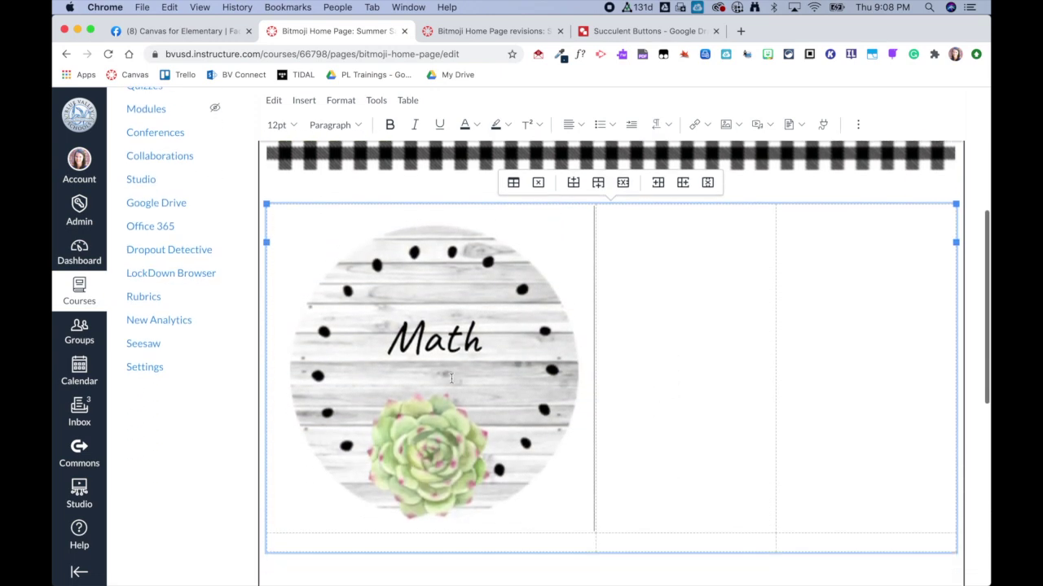
{"action": "left_click", "coordinate": [450, 377]}
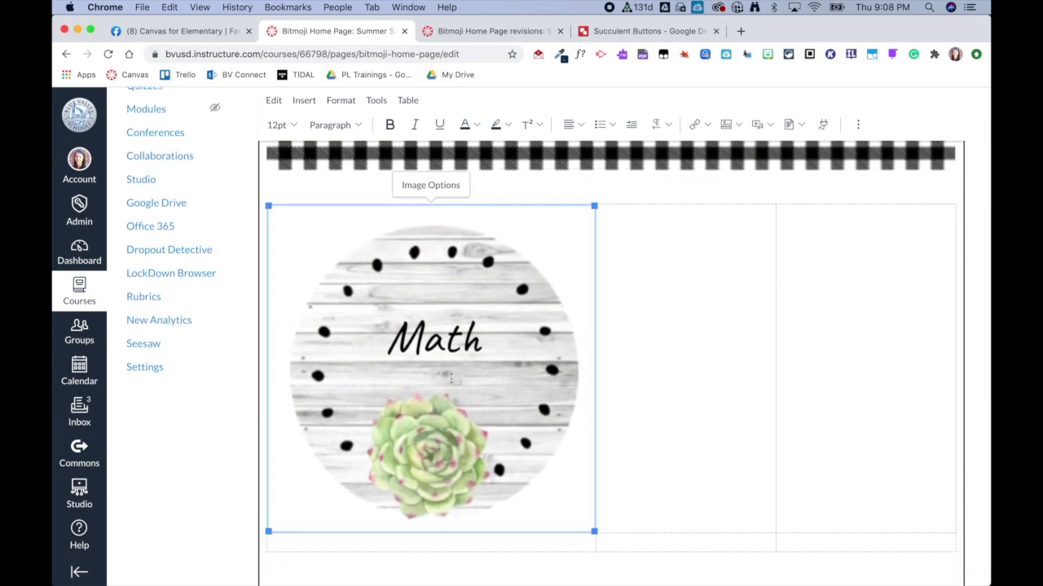
{"action": "left_click", "coordinate": [433, 187]}
{"action": "left_click", "coordinate": [834, 398]}
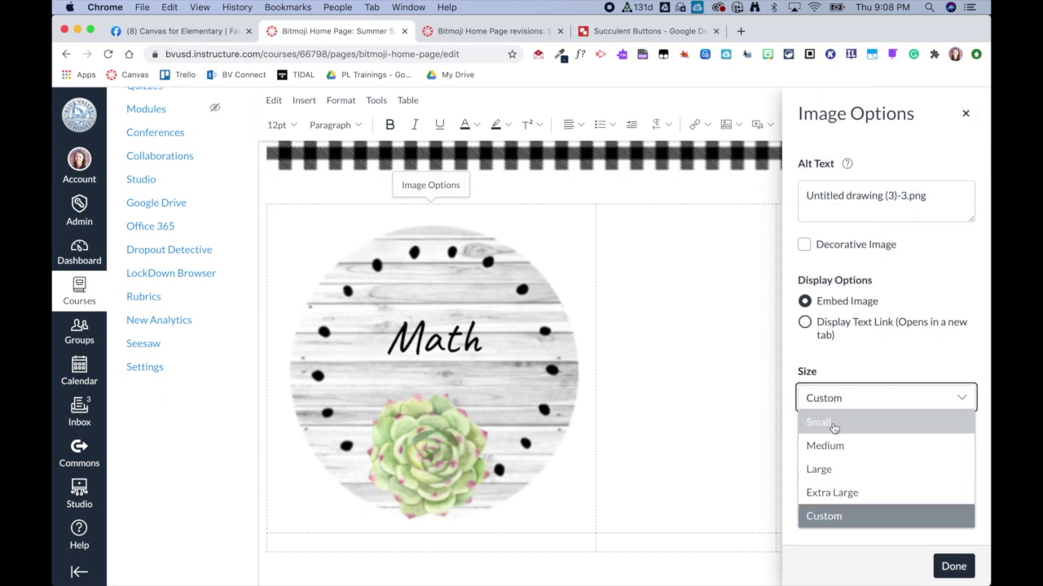
{"action": "left_click", "coordinate": [833, 445]}
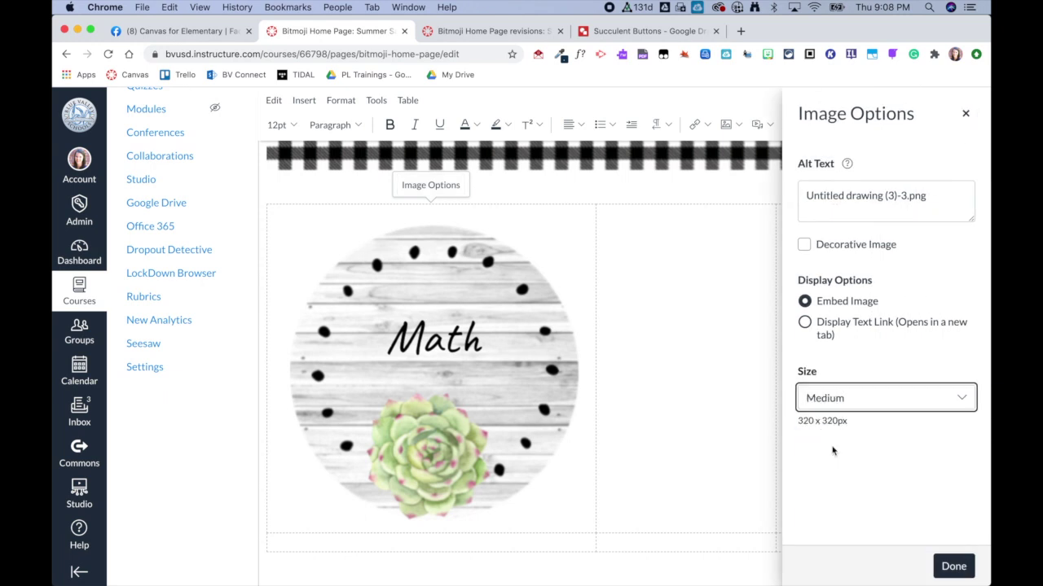
{"action": "left_click", "coordinate": [953, 568]}
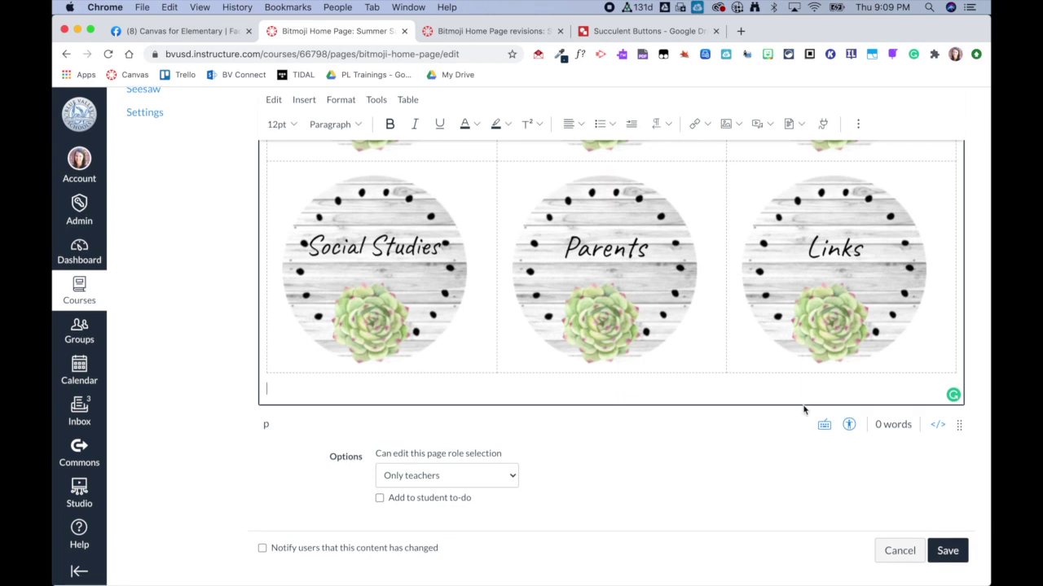
- Look over the six subject buttons in the table and save the page
{"action": "scroll", "coordinate": [802, 391], "scroll_direction": "up", "scroll_amount": 3}
{"action": "scroll", "coordinate": [797, 369], "scroll_direction": "up", "scroll_amount": 3}
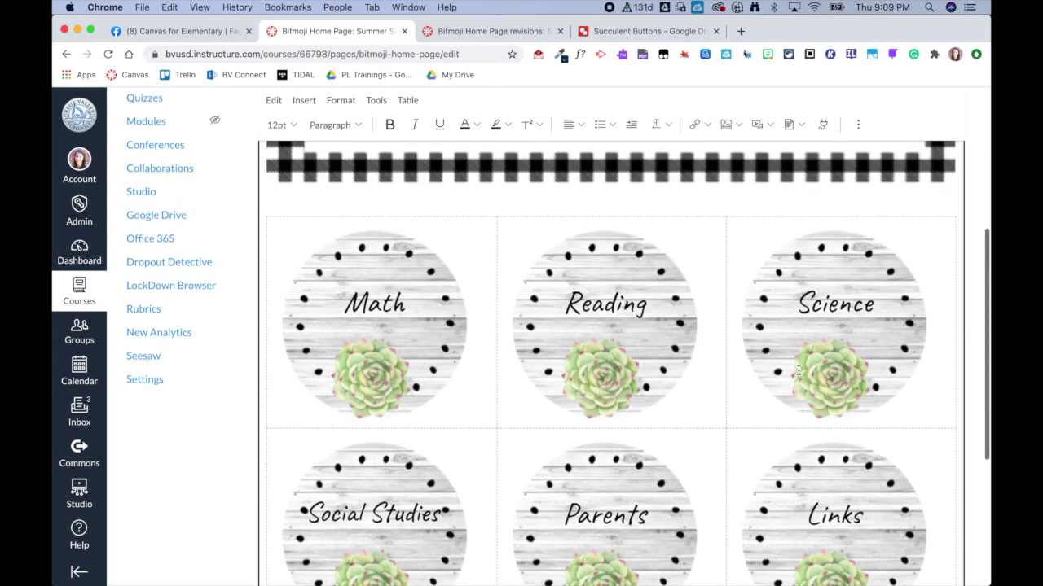
{"action": "scroll", "coordinate": [798, 371], "scroll_direction": "down", "scroll_amount": 6}
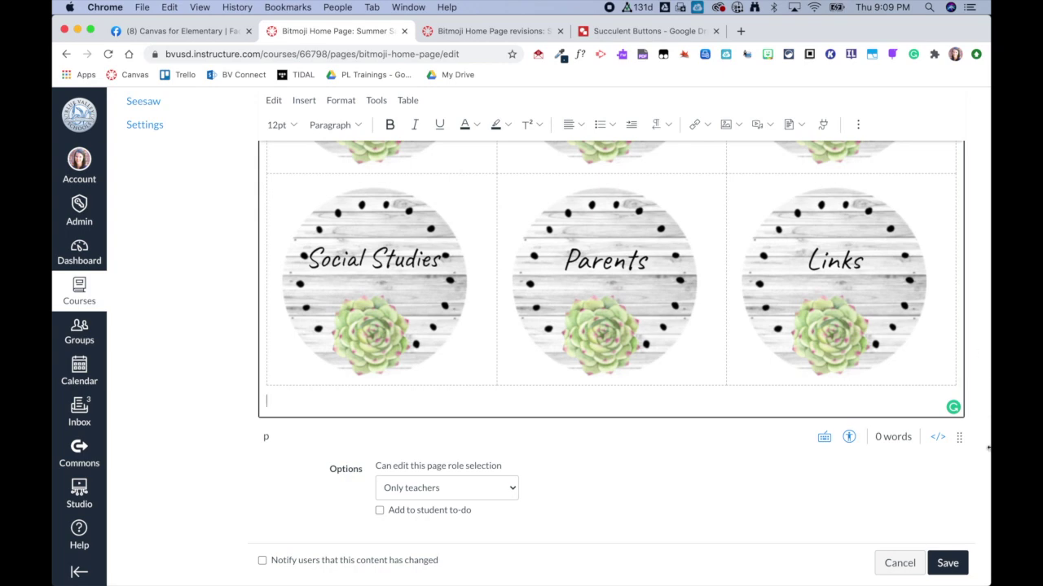
{"action": "left_click", "coordinate": [945, 564]}
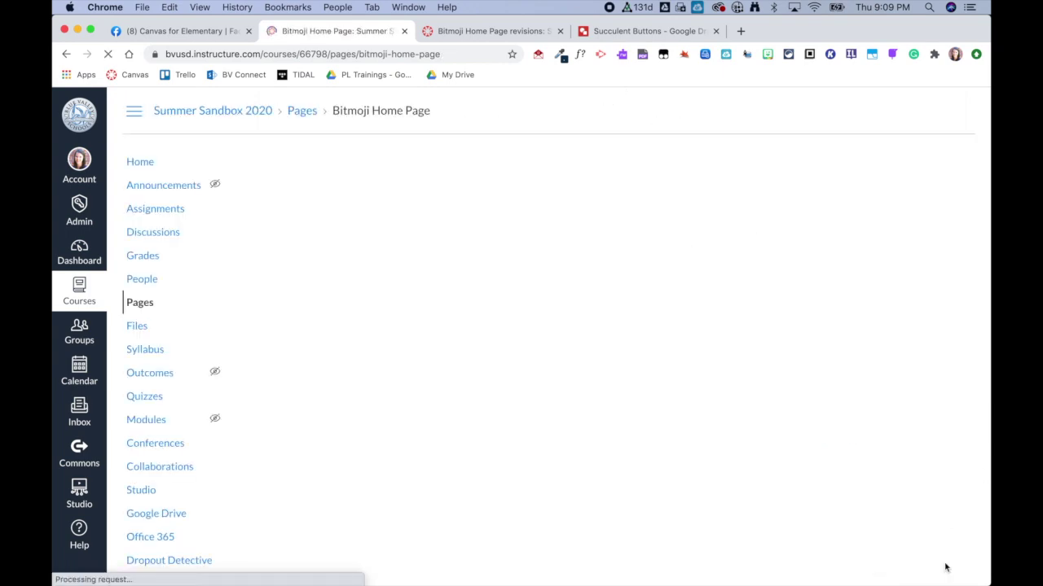
- Review the banner and buttons on the saved page and on the course's Home page
{"action": "scroll", "coordinate": [798, 485], "scroll_direction": "down", "scroll_amount": 3}
{"action": "scroll", "coordinate": [798, 485], "scroll_direction": "down", "scroll_amount": 5}
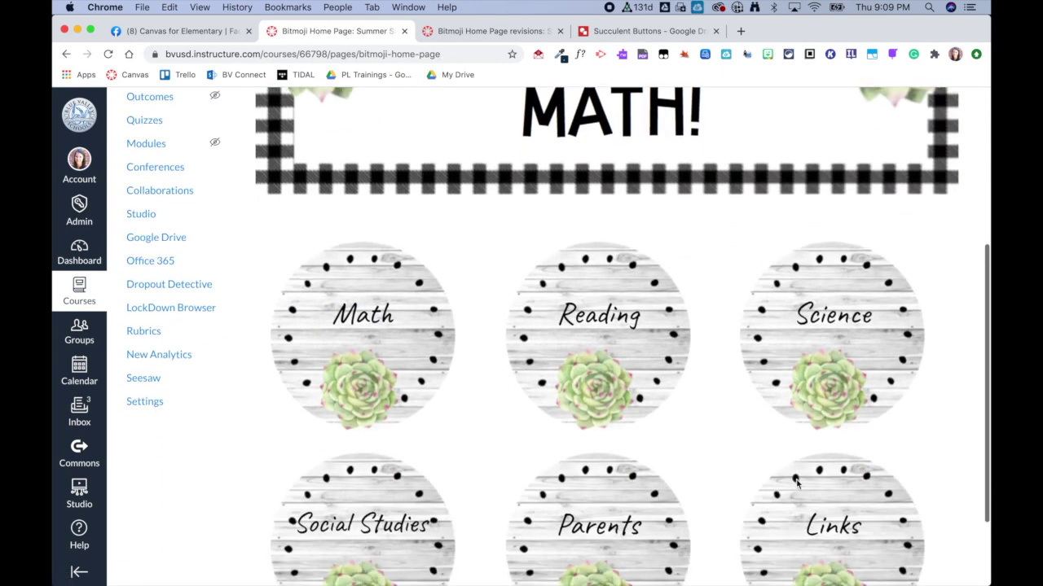
{"action": "scroll", "coordinate": [798, 484], "scroll_direction": "up", "scroll_amount": 5}
{"action": "scroll", "coordinate": [798, 485], "scroll_direction": "up", "scroll_amount": 3}
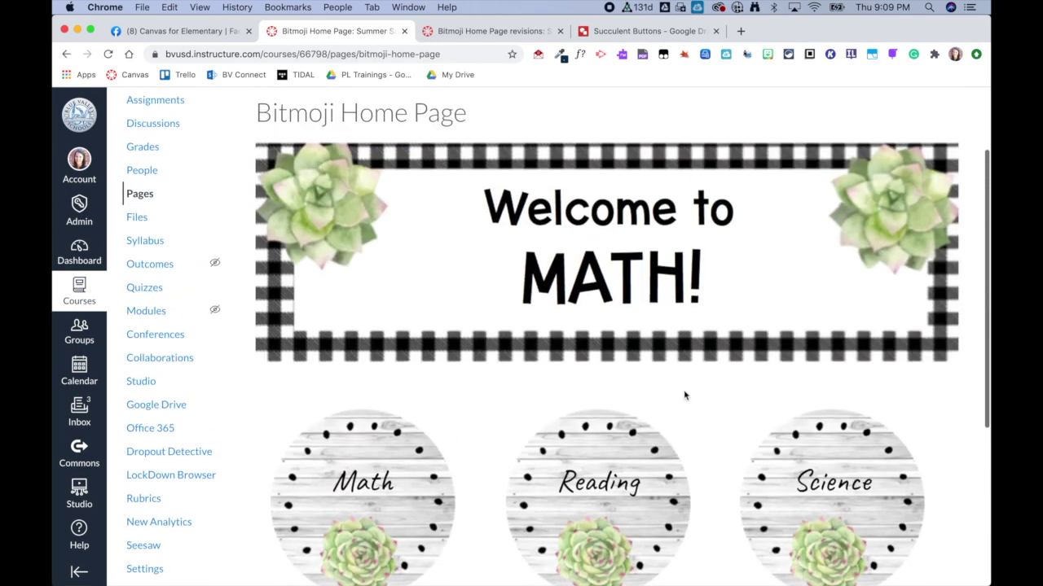
{"action": "left_click", "coordinate": [140, 125]}
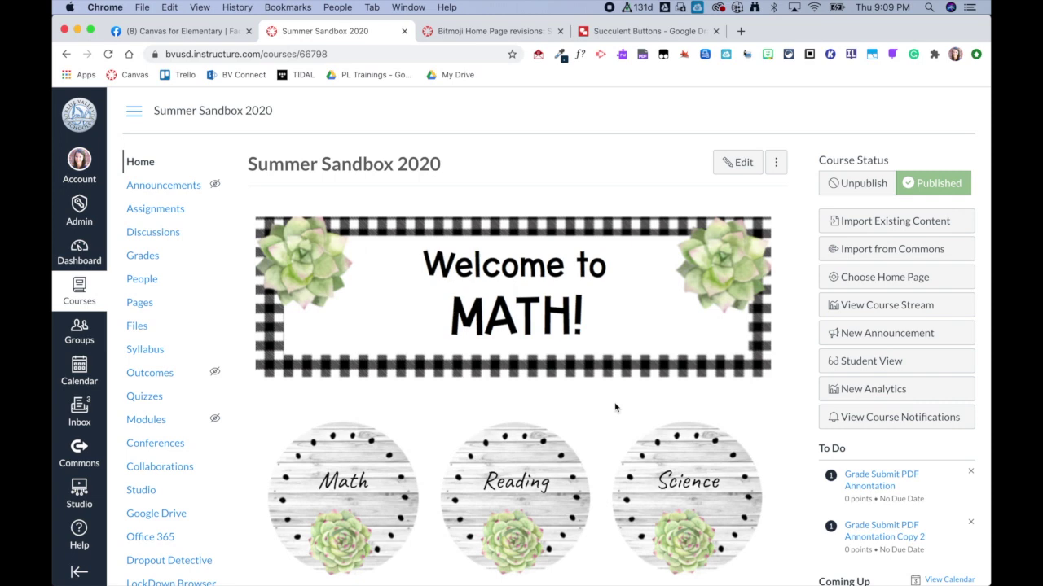
{"action": "scroll", "coordinate": [656, 415], "scroll_direction": "down", "scroll_amount": 5}
{"action": "scroll", "coordinate": [655, 411], "scroll_direction": "up", "scroll_amount": 5}
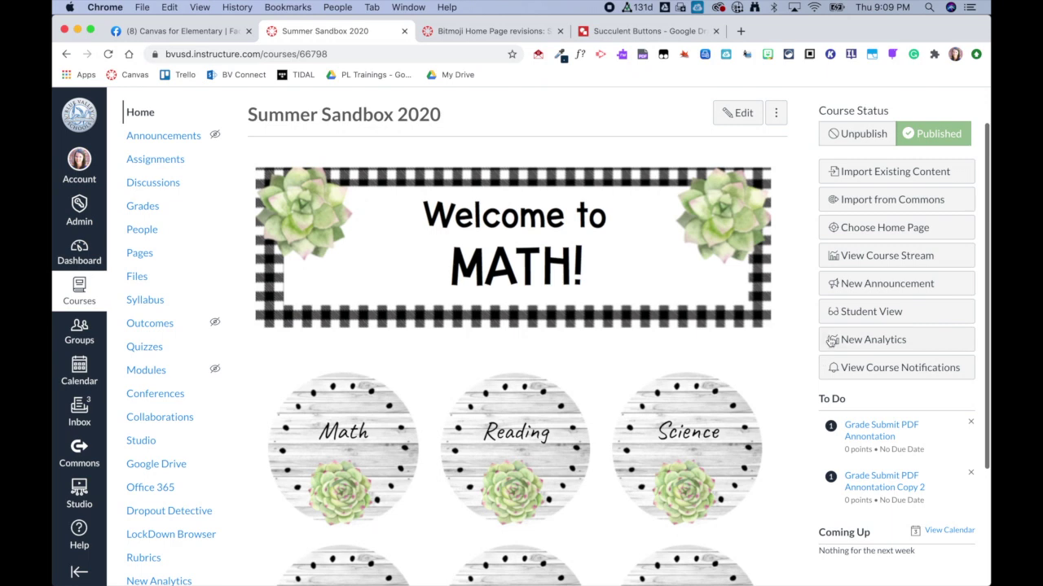
- Preview the course home page in Student View, check the button layout, and leave Student View
{"action": "left_click", "coordinate": [853, 313]}
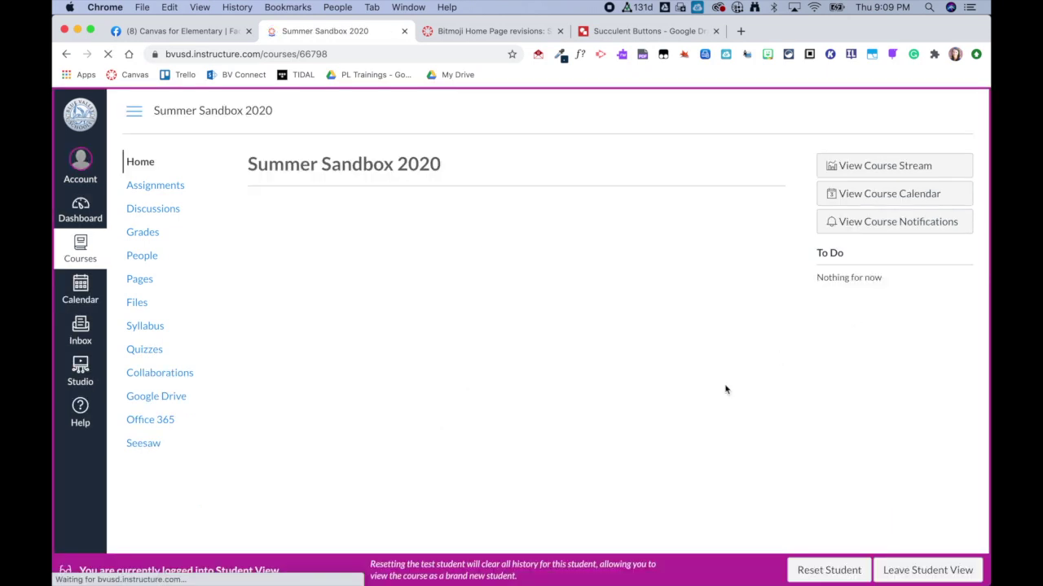
{"action": "scroll", "coordinate": [674, 415], "scroll_direction": "down", "scroll_amount": 5}
{"action": "scroll", "coordinate": [673, 415], "scroll_direction": "up", "scroll_amount": 5}
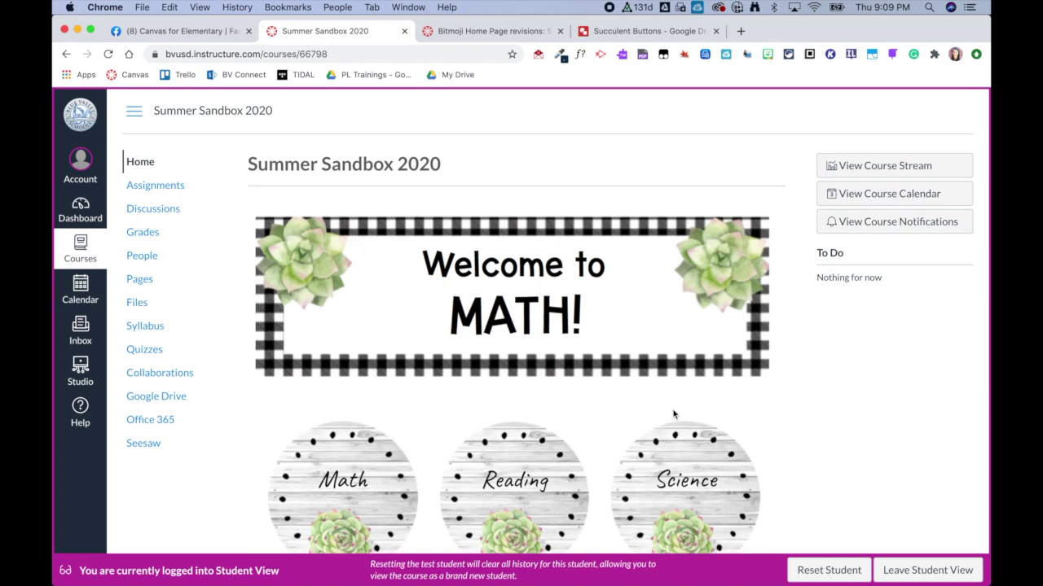
{"action": "left_click", "coordinate": [905, 577]}
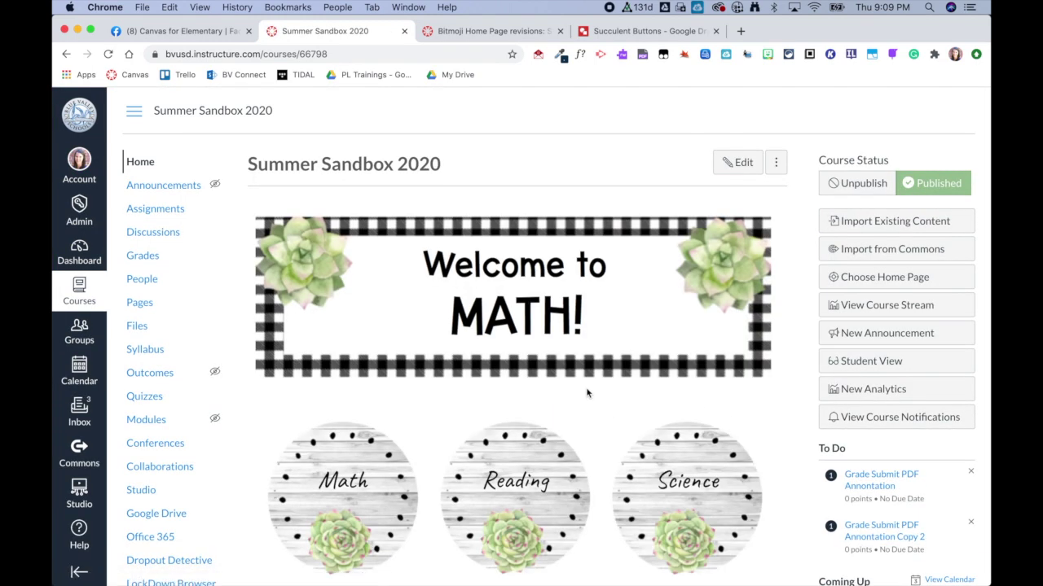
- Open the home page for editing and show the beginning of its HTML code
{"action": "left_click", "coordinate": [729, 175]}
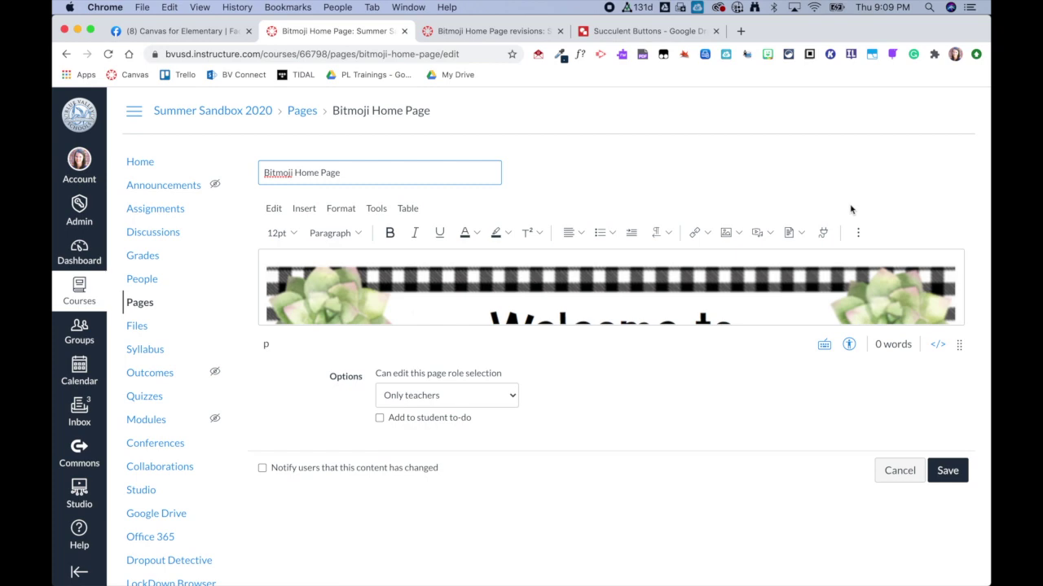
{"action": "left_click", "coordinate": [939, 346]}
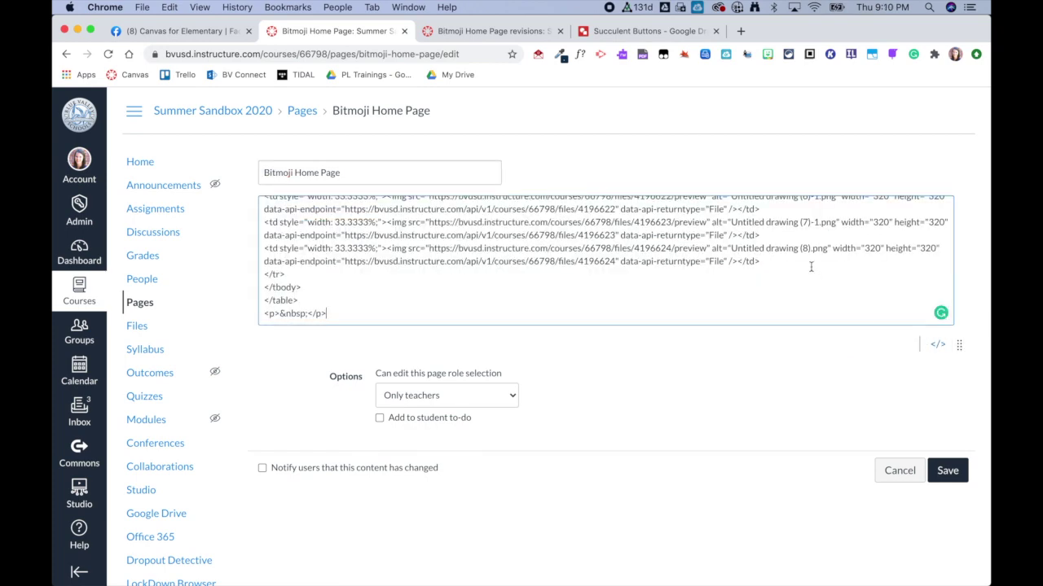
{"action": "scroll", "coordinate": [810, 266], "scroll_direction": "up", "scroll_amount": 10}
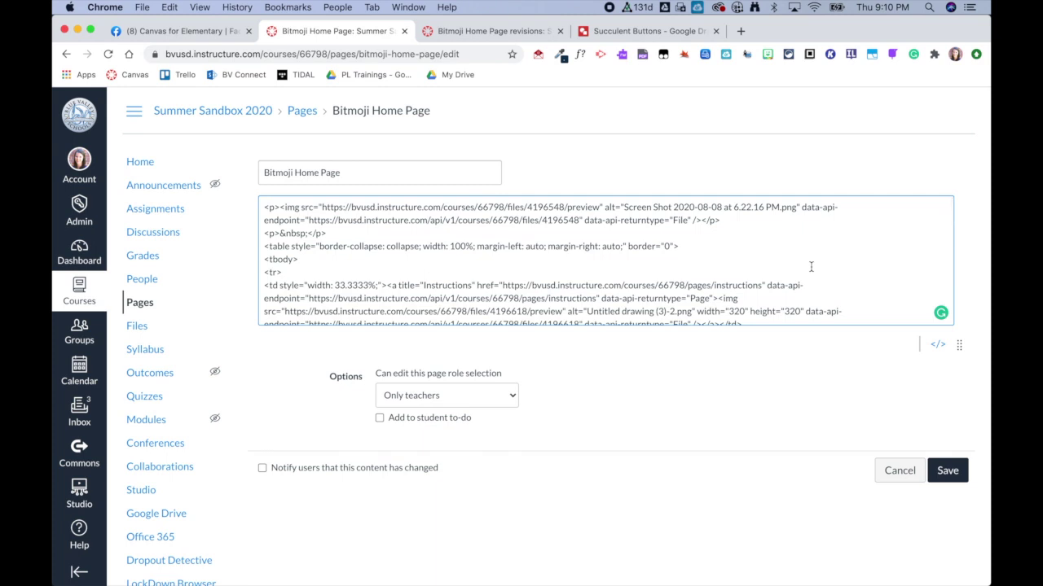
- Search the HTML code for "table" and examine the table and cell width styles before returning to the visual editor
{"action": "key", "text": "super+f"}
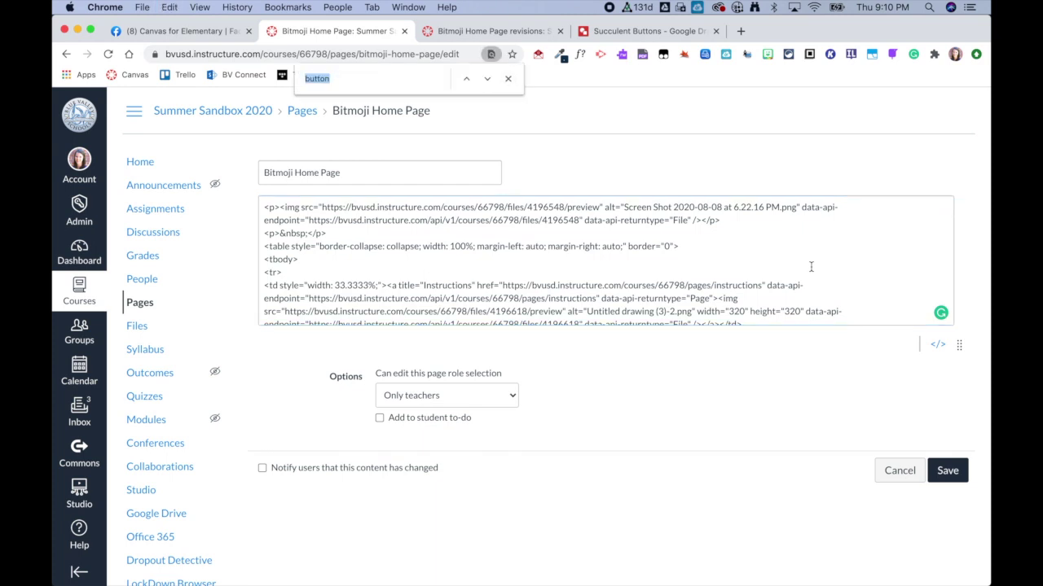
{"action": "type", "text": "table"}
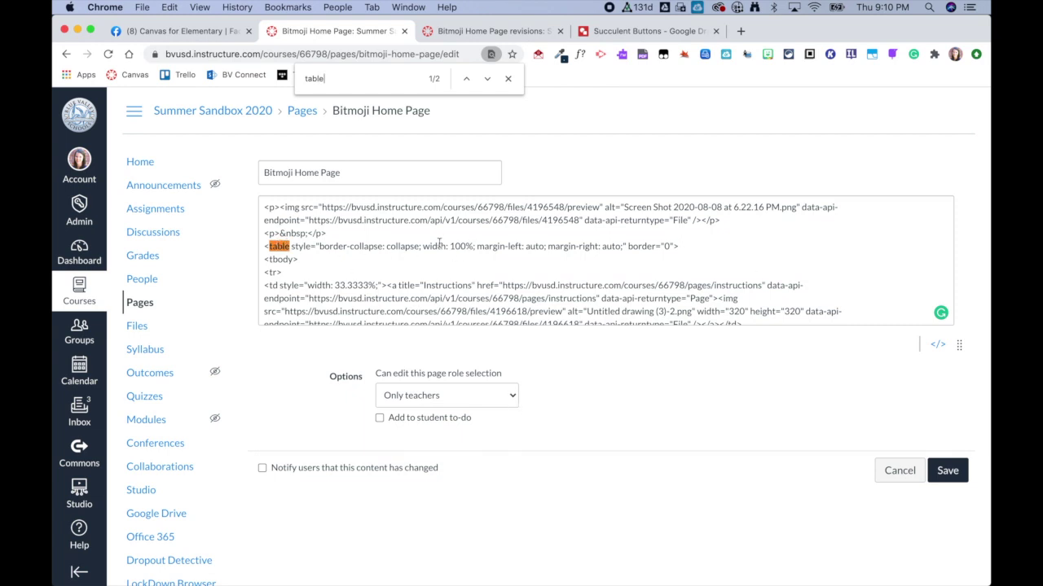
{"action": "scroll", "coordinate": [373, 266], "scroll_direction": "down", "scroll_amount": 3}
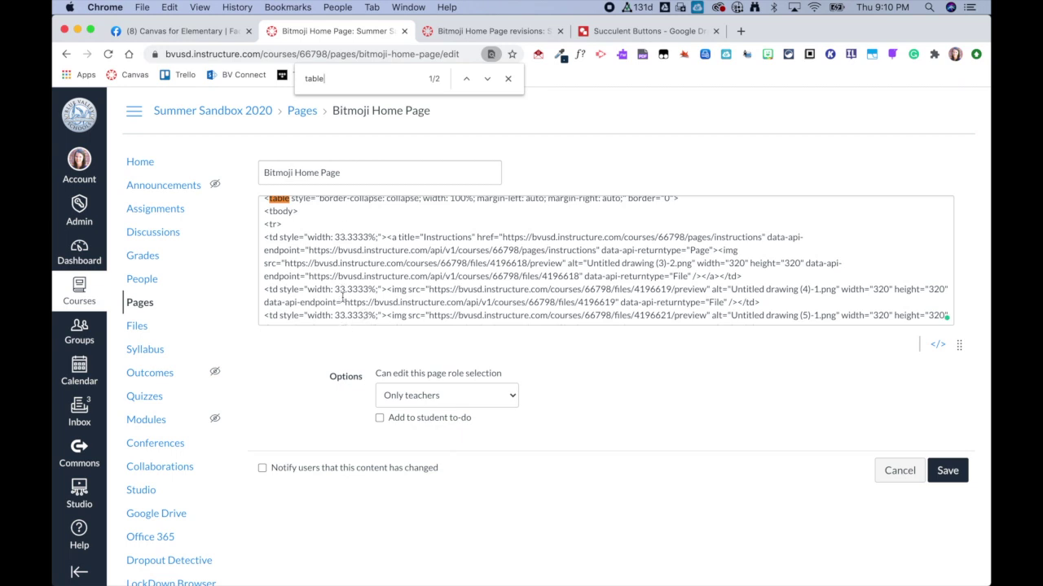
{"action": "scroll", "coordinate": [343, 299], "scroll_direction": "down", "scroll_amount": 2}
{"action": "scroll", "coordinate": [343, 300], "scroll_direction": "down", "scroll_amount": 1}
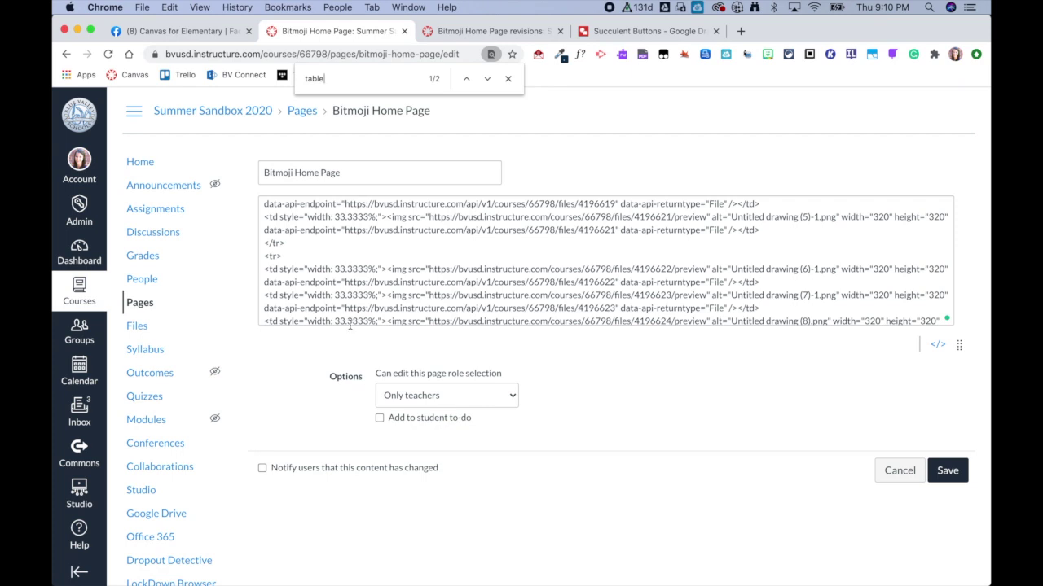
{"action": "scroll", "coordinate": [442, 258], "scroll_direction": "down", "scroll_amount": 2}
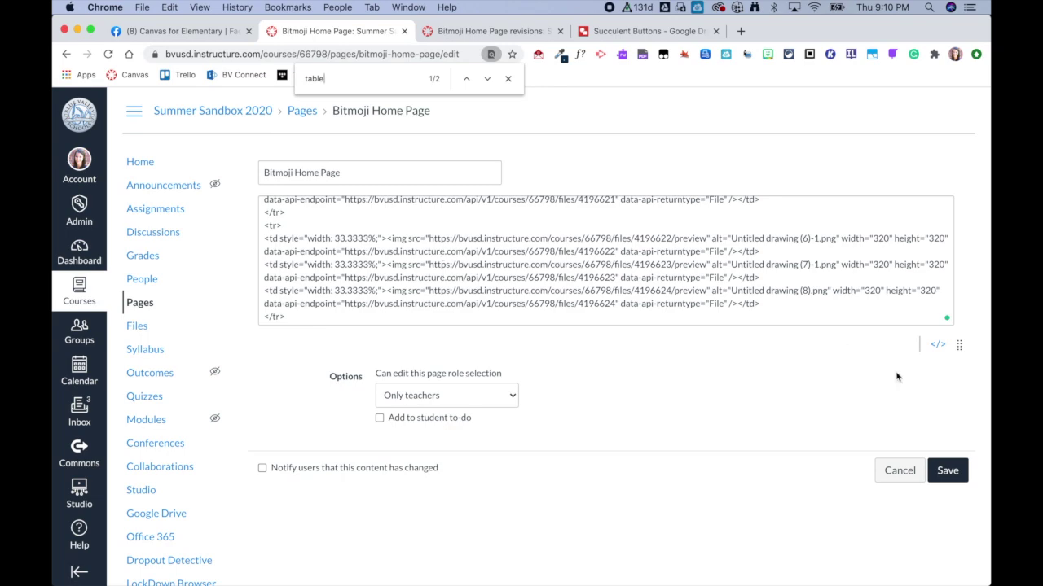
{"action": "left_click", "coordinate": [938, 344]}
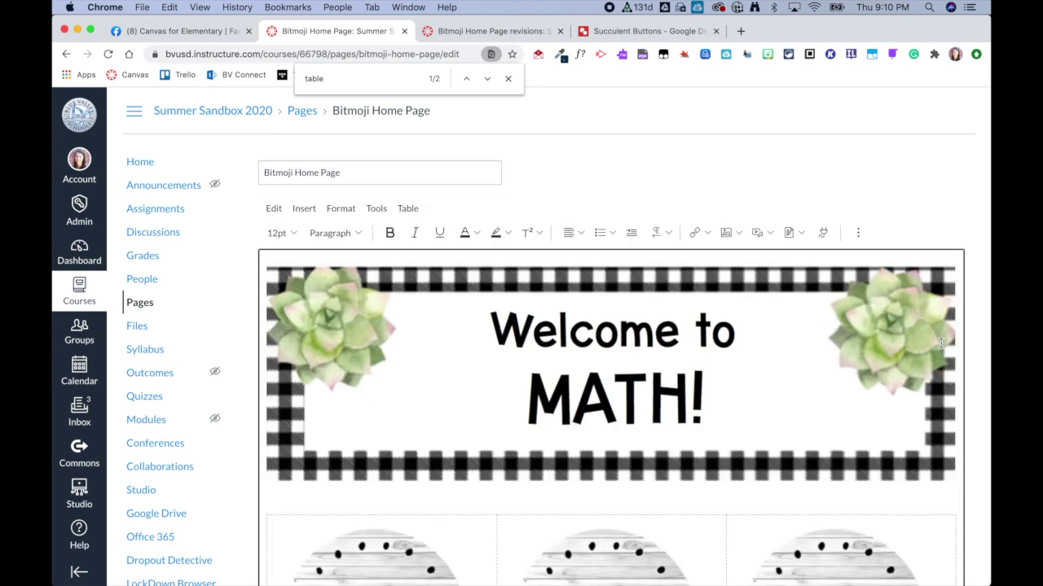
- Link the Math button image to the course page Weekly Overview
{"action": "scroll", "coordinate": [381, 313], "scroll_direction": "down", "scroll_amount": 5}
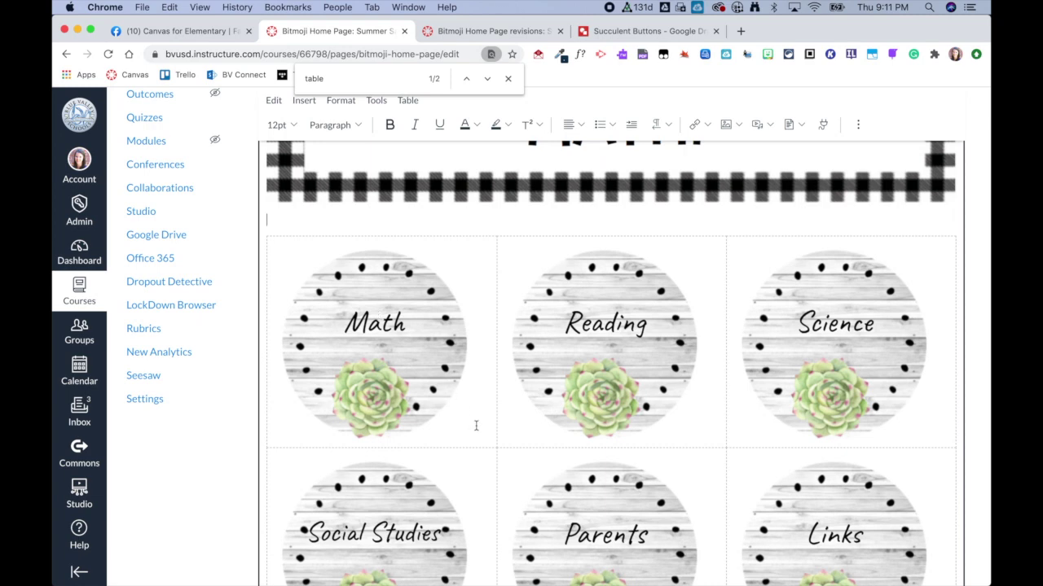
{"action": "left_click", "coordinate": [433, 363]}
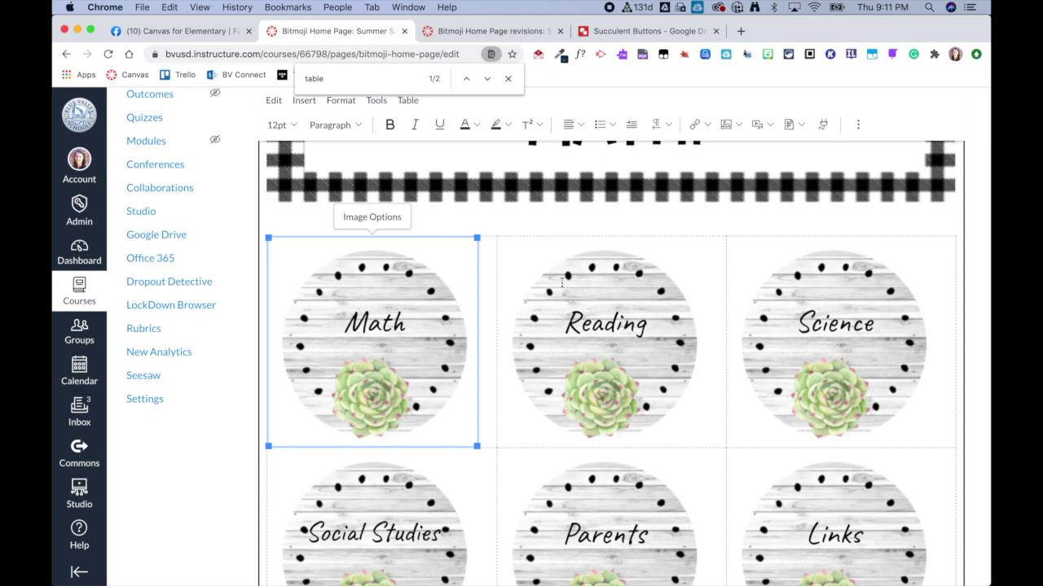
{"action": "left_click", "coordinate": [707, 126]}
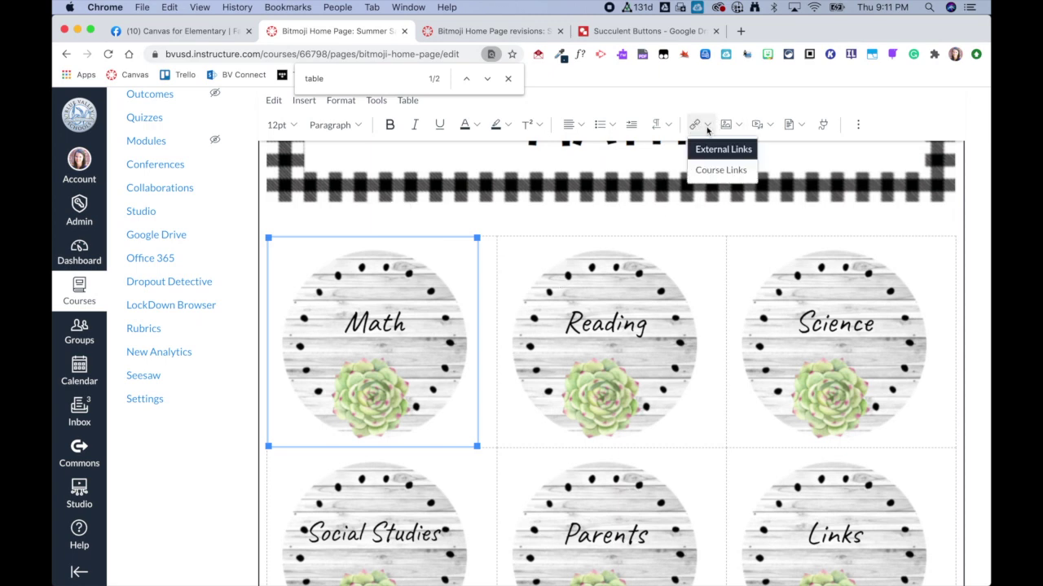
{"action": "left_click", "coordinate": [709, 170]}
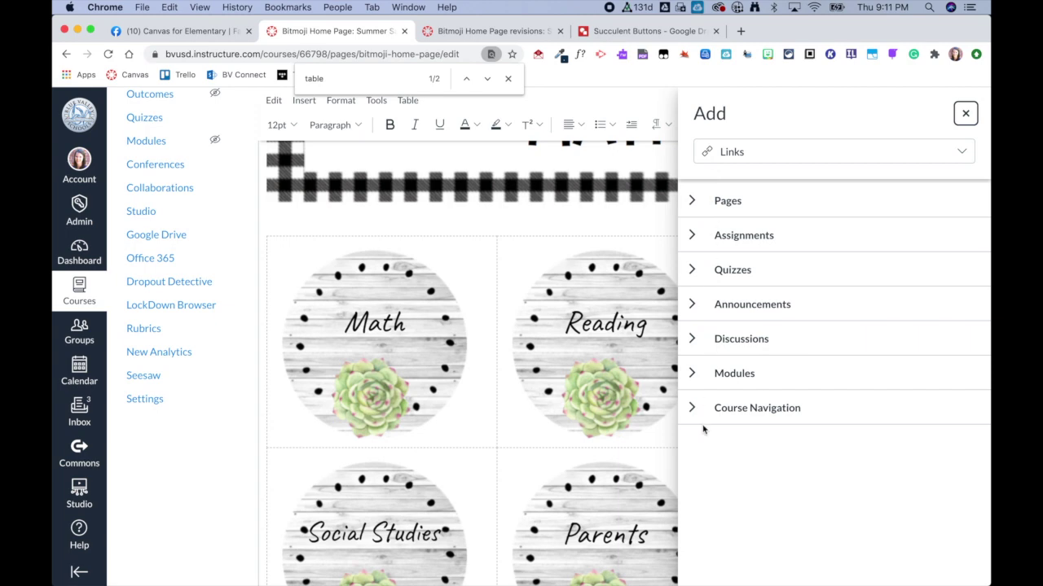
{"action": "left_click", "coordinate": [691, 201]}
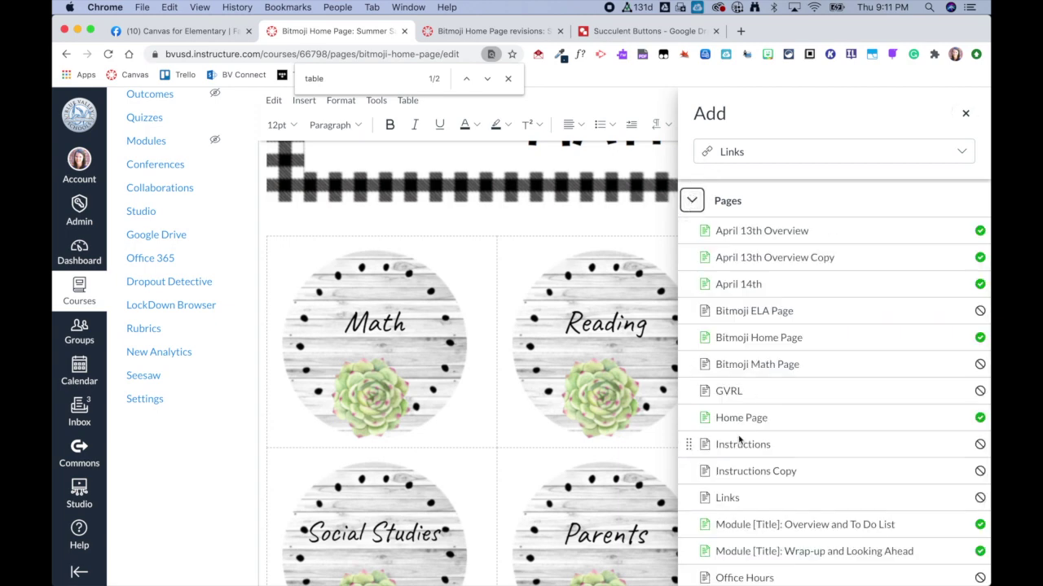
{"action": "scroll", "coordinate": [738, 437], "scroll_direction": "down", "scroll_amount": 5}
{"action": "scroll", "coordinate": [738, 440], "scroll_direction": "down", "scroll_amount": 3}
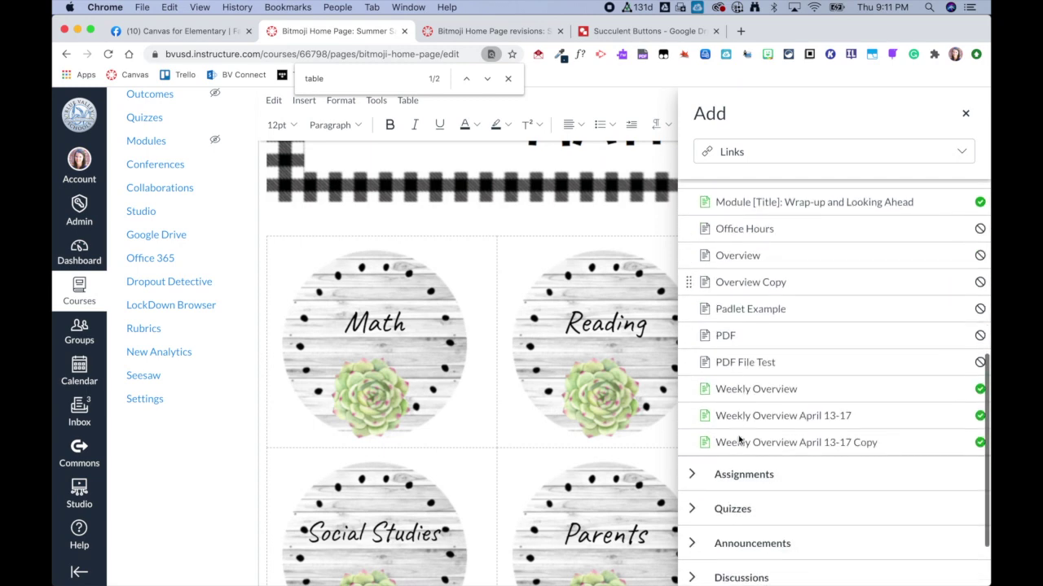
{"action": "left_click", "coordinate": [758, 385]}
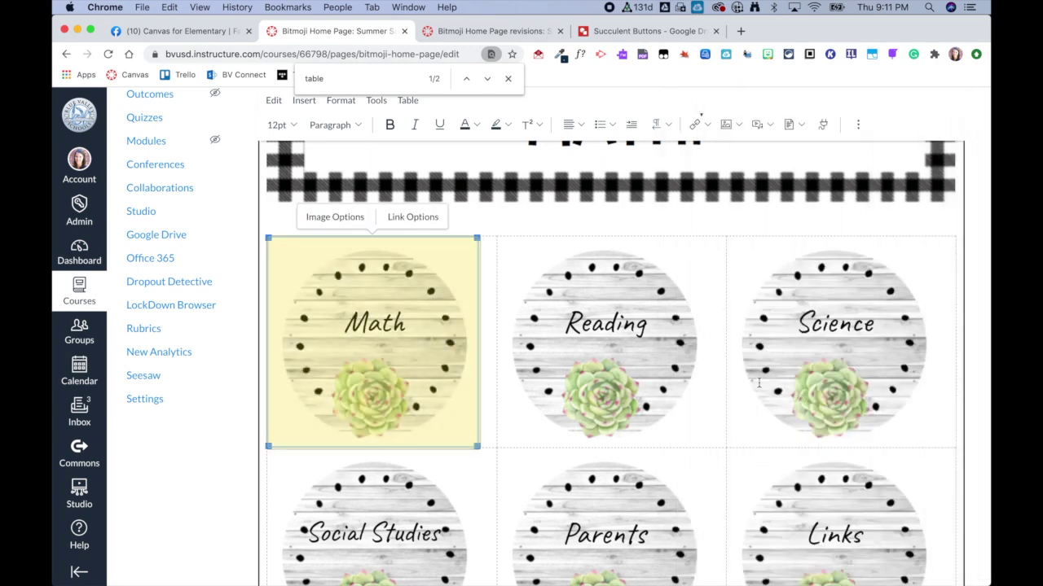
- Save the page with the linked Math button and review the button table on the saved page
{"action": "scroll", "coordinate": [984, 520], "scroll_direction": "down", "scroll_amount": 2}
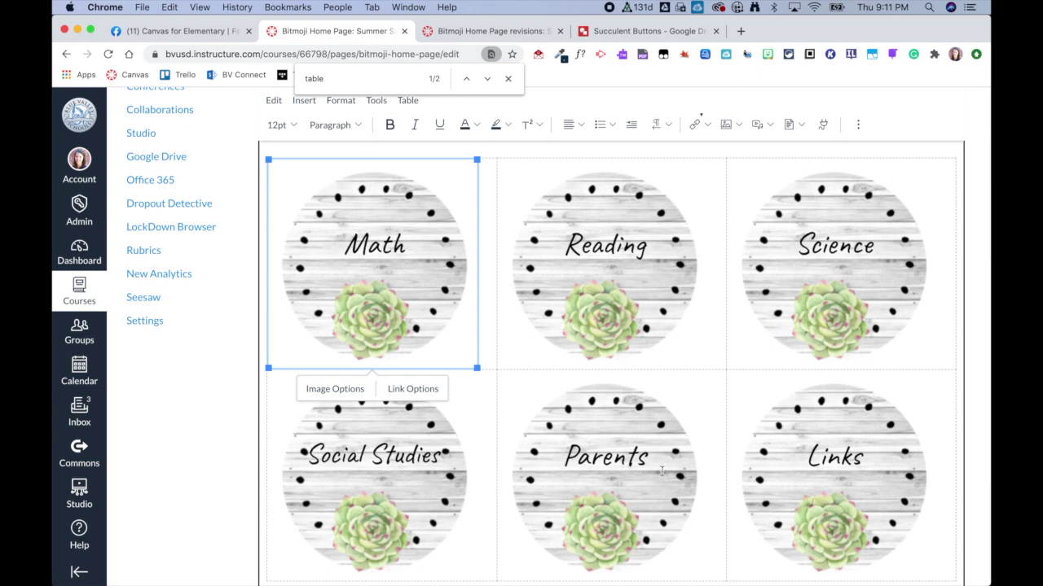
{"action": "scroll", "coordinate": [986, 493], "scroll_direction": "down", "scroll_amount": 5}
{"action": "left_click", "coordinate": [947, 552]}
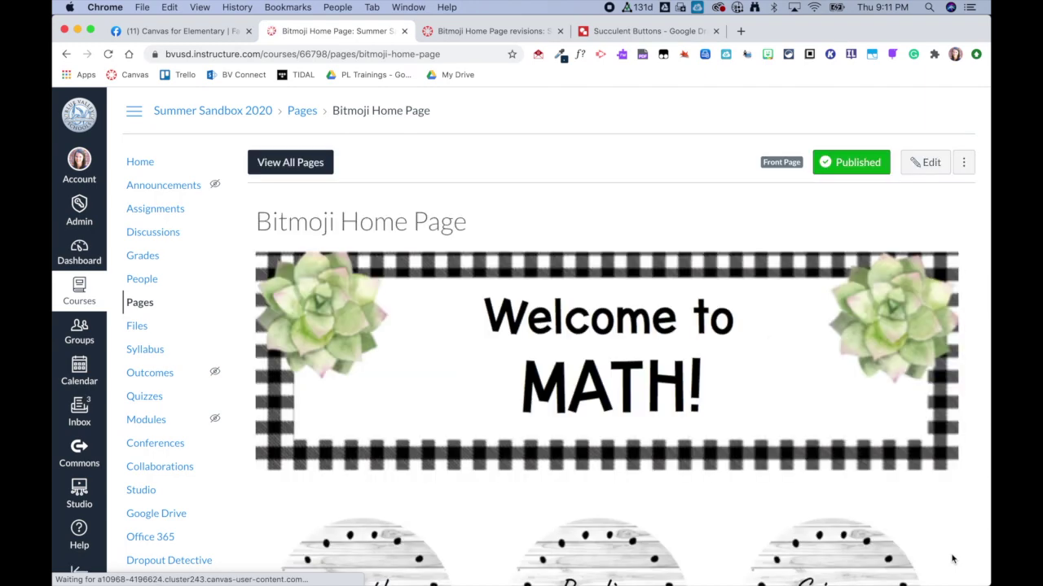
{"action": "scroll", "coordinate": [948, 526], "scroll_direction": "down", "scroll_amount": 3}
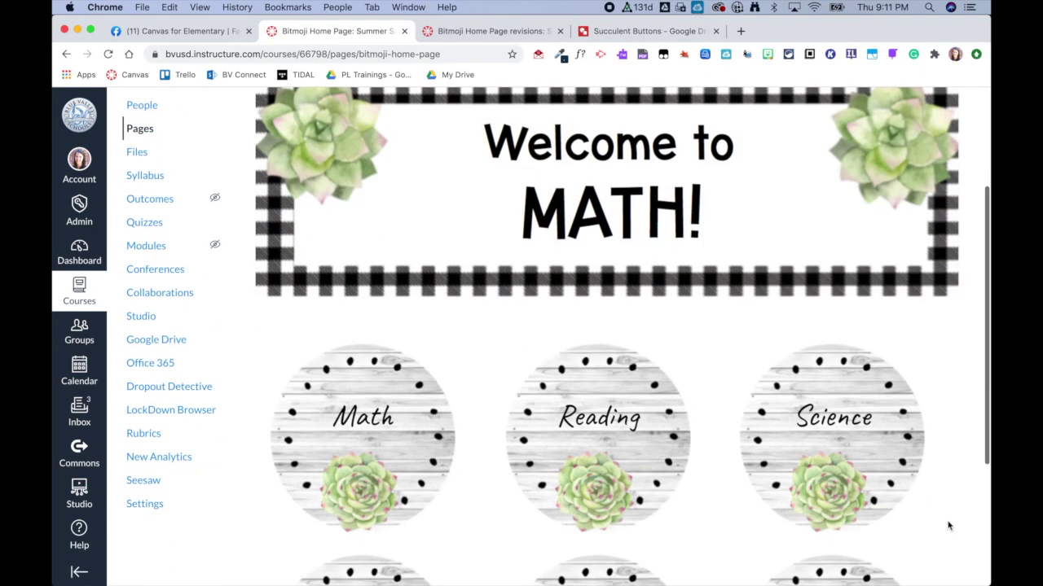
{"action": "scroll", "coordinate": [948, 526], "scroll_direction": "down", "scroll_amount": 3}
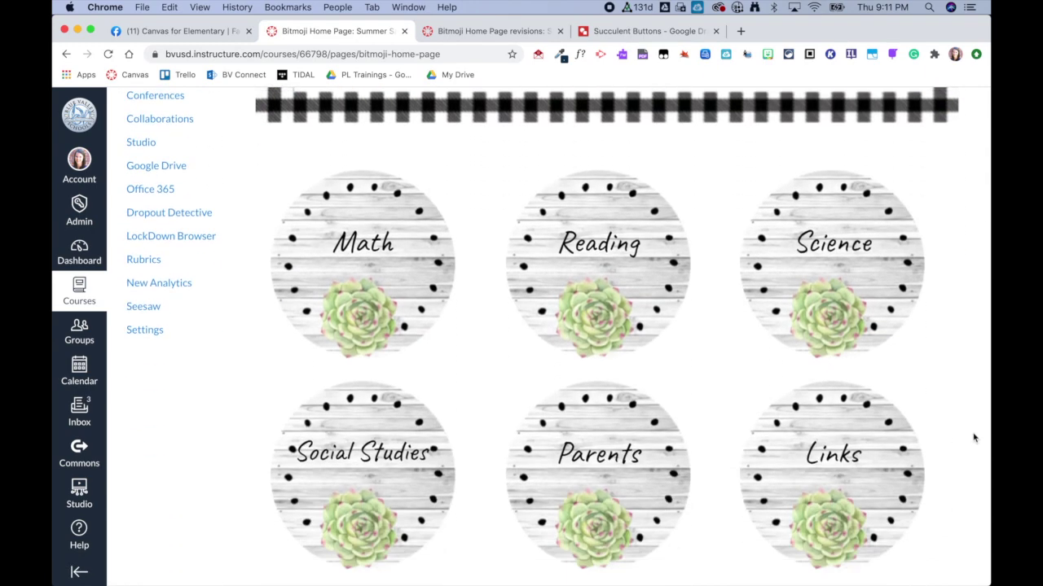